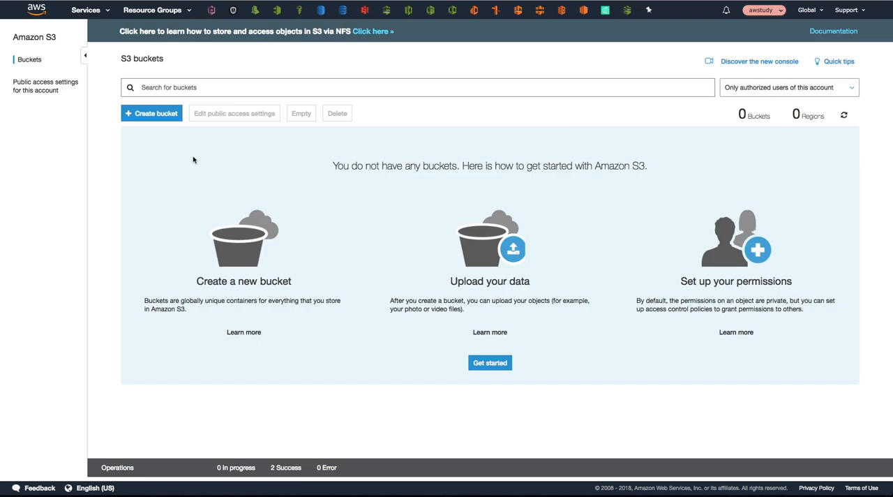
# Step: Start a new S3 bucket named my-object-lock and continue to its configuration options
pyautogui.click(162, 116)
pyautogui.click(242, 138)
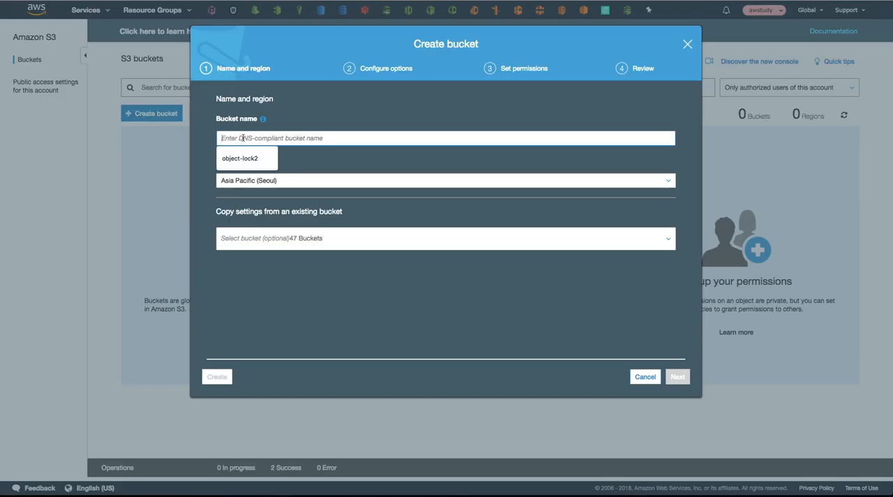
pyautogui.write('my')
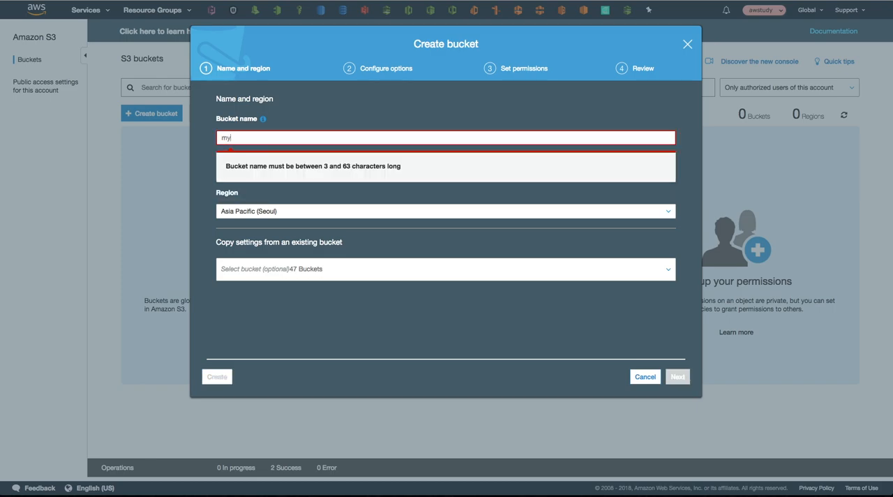
pyautogui.write('-')
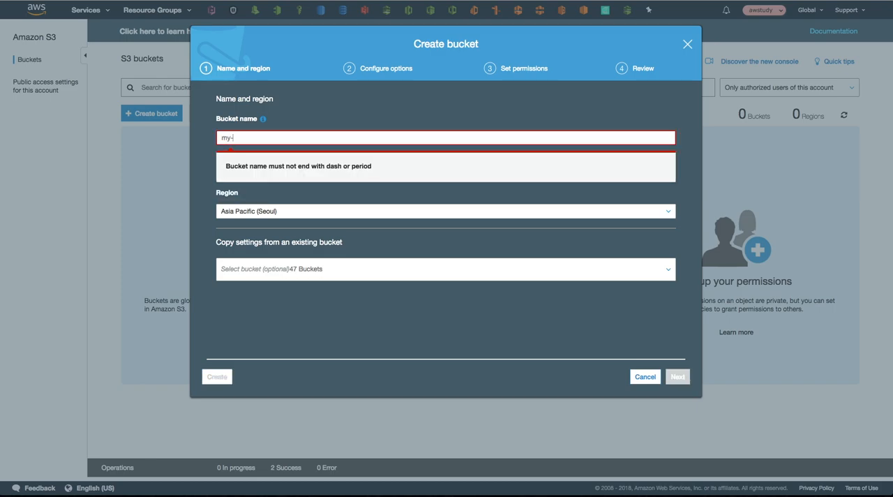
pyautogui.write('object')
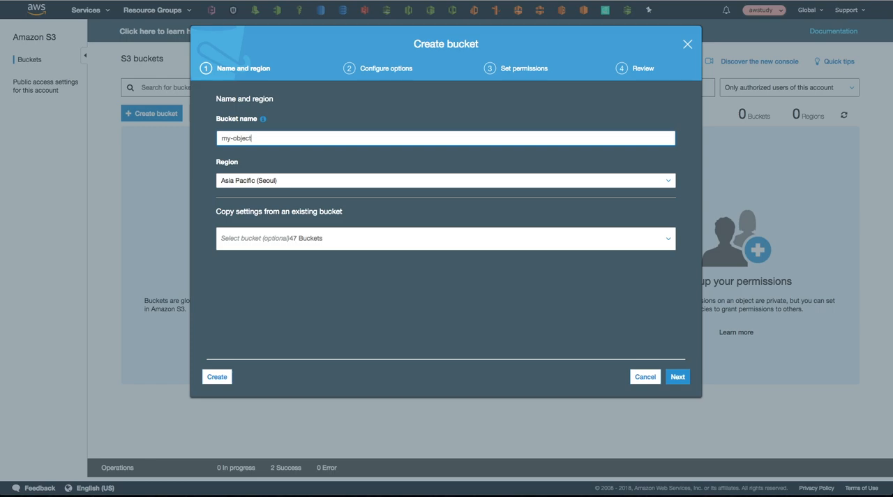
pyautogui.write('-')
pyautogui.write('io')
pyautogui.click(677, 377)
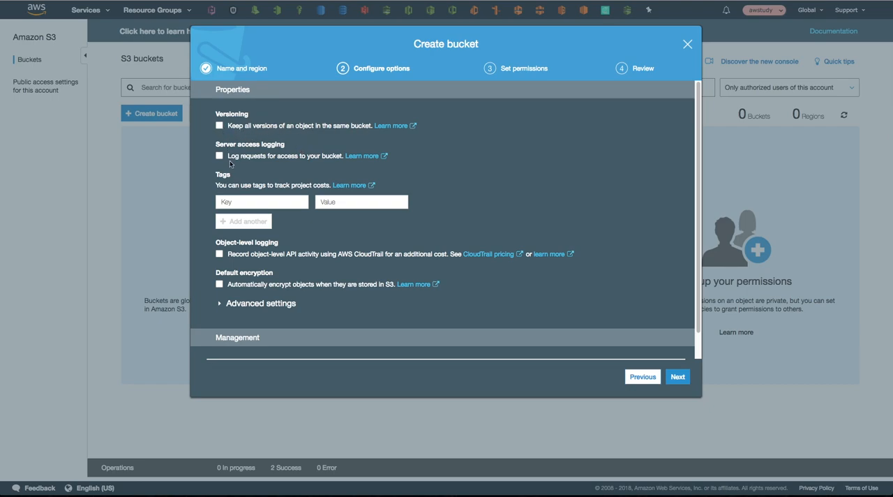
# Step: Enable versioning for the new bucket and permanently allow its objects to be locked
pyautogui.click(220, 305)
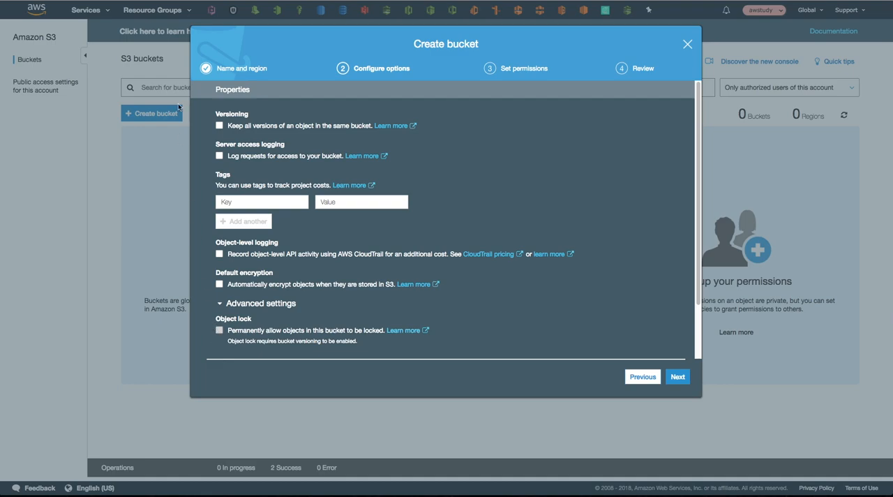
pyautogui.click(219, 125)
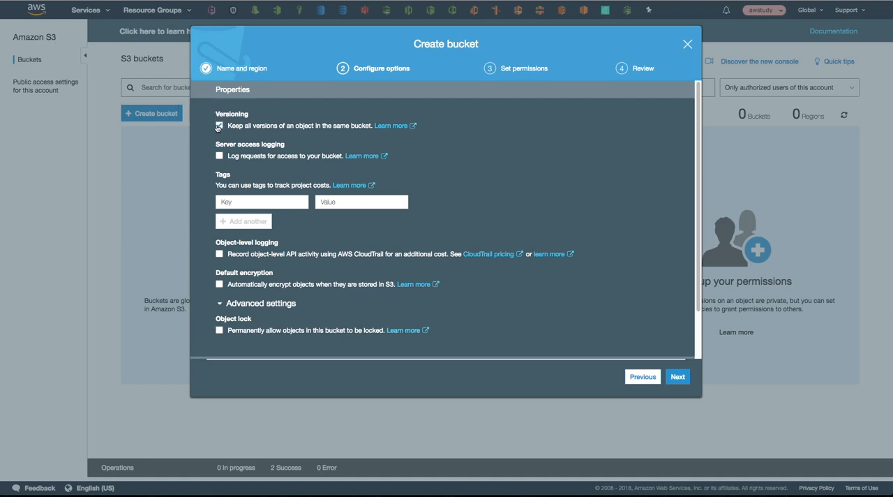
pyautogui.click(220, 331)
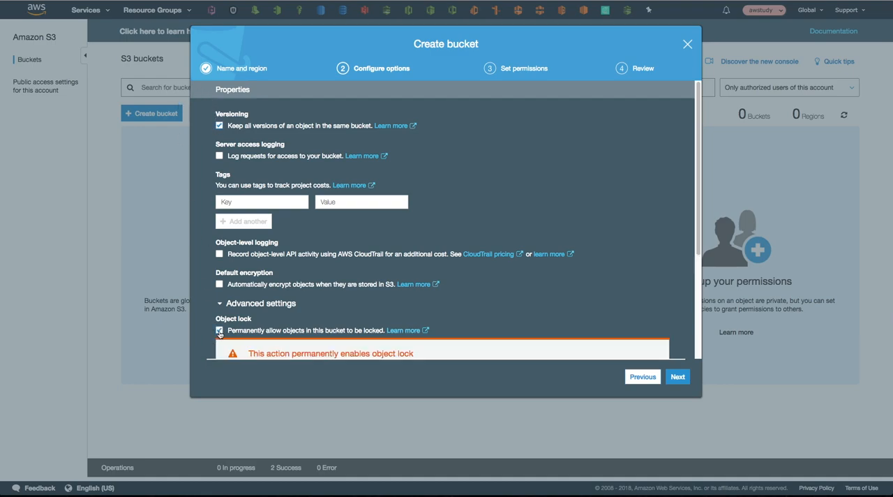
pyautogui.scroll(-2, 219, 334)
pyautogui.scroll(-1, 219, 335)
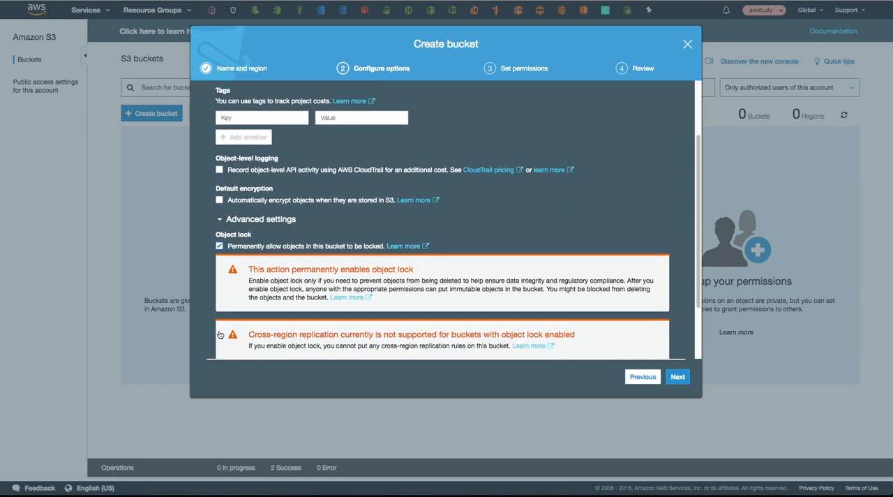
pyautogui.scroll(-2, 219, 333)
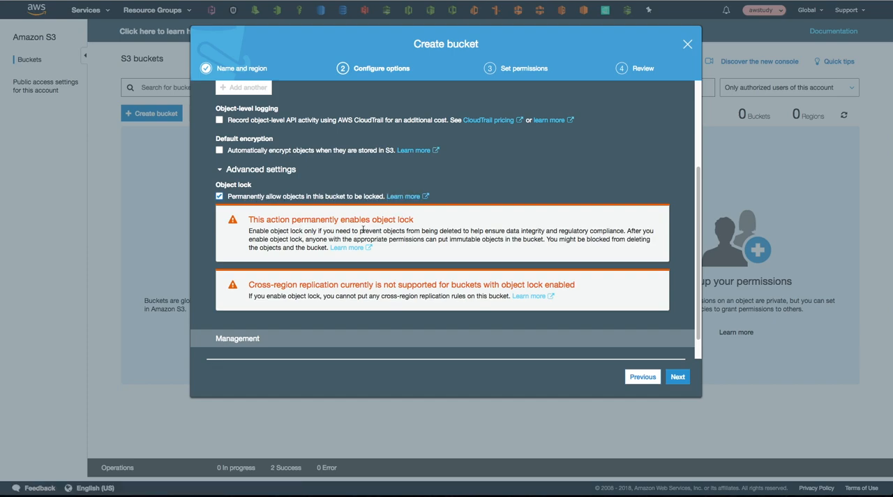
# Step: Accept the default public access settings and create the bucket
pyautogui.click(676, 377)
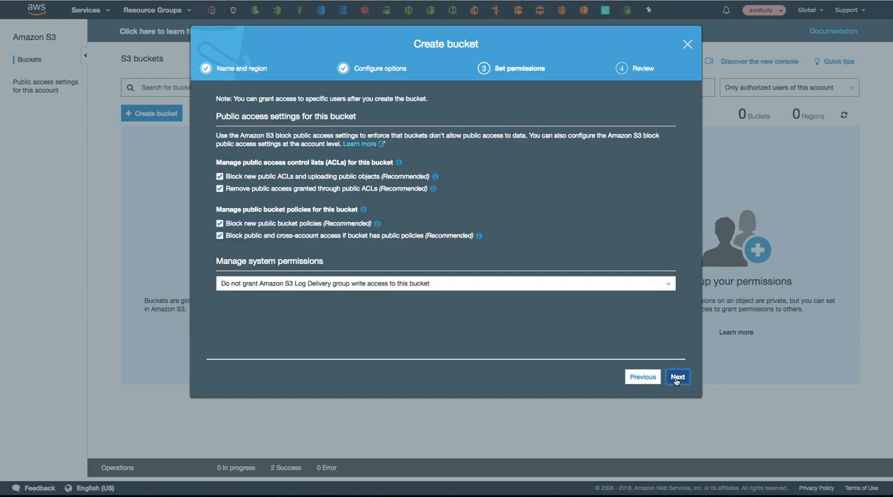
pyautogui.click(676, 378)
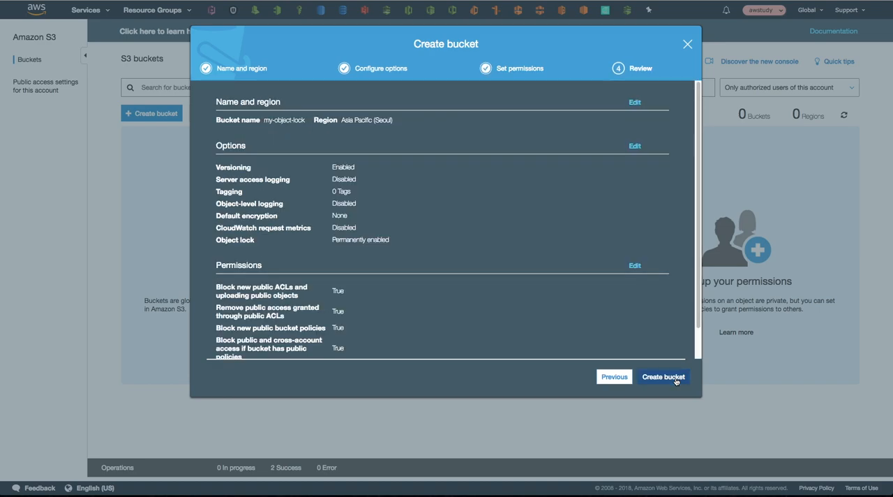
pyautogui.click(664, 377)
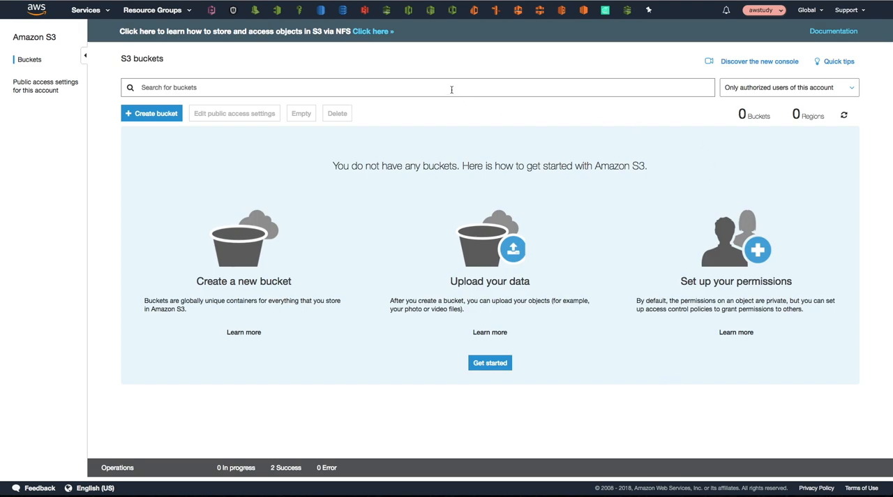
# Step: Filter the bucket list by my-object-lock with all access types and open that bucket
pyautogui.write('my-object-lock')
pyautogui.click(729, 90)
pyautogui.click(738, 106)
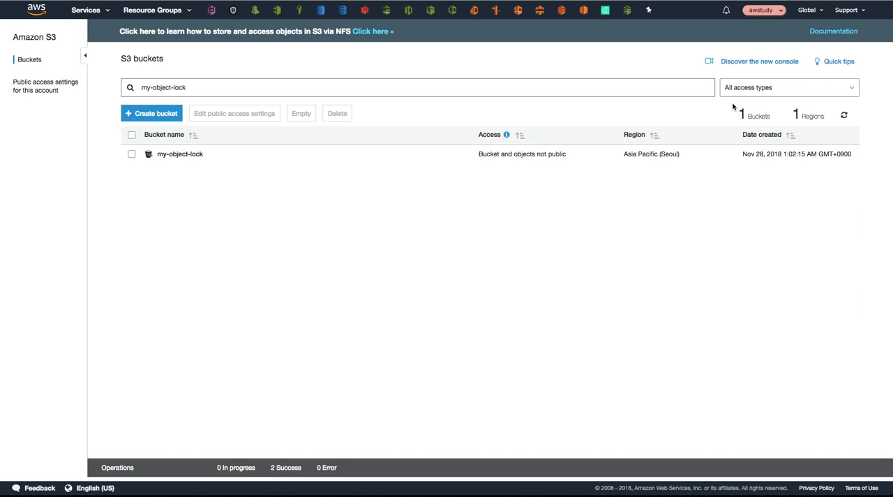
pyautogui.click(190, 155)
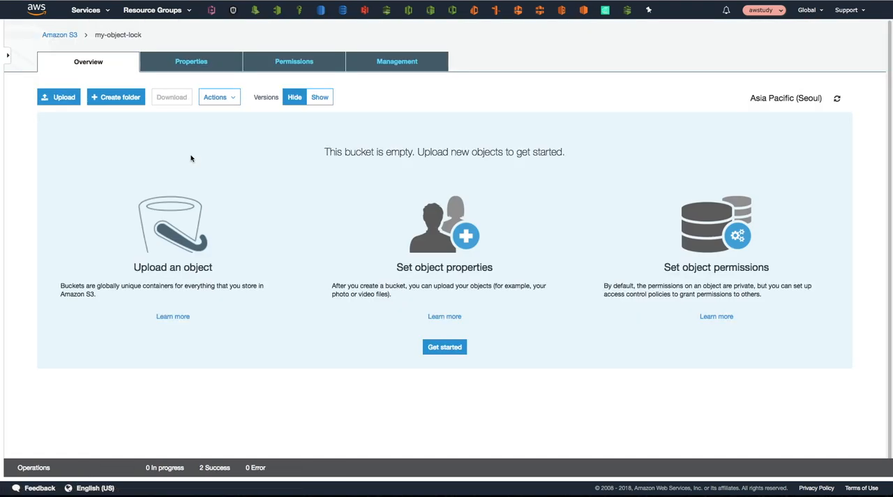
# Step: Examine the bucket's object lock property and its automatic retention mode options
pyautogui.click(194, 62)
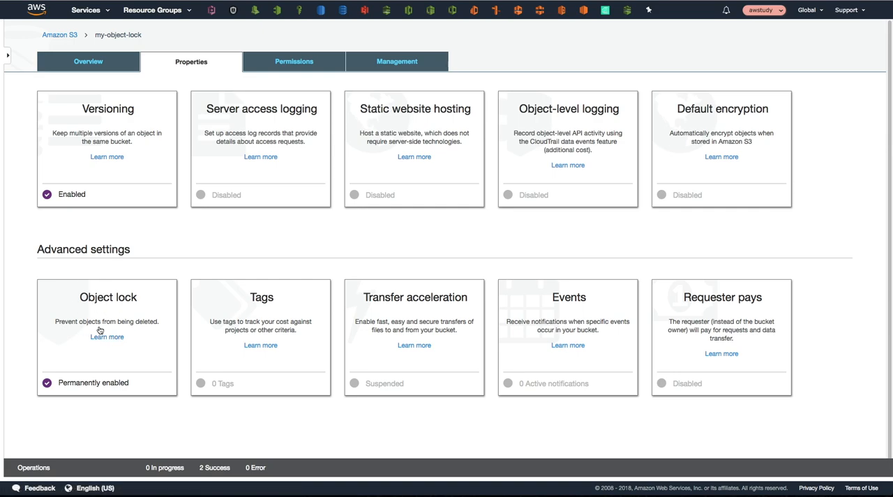
pyautogui.click(84, 382)
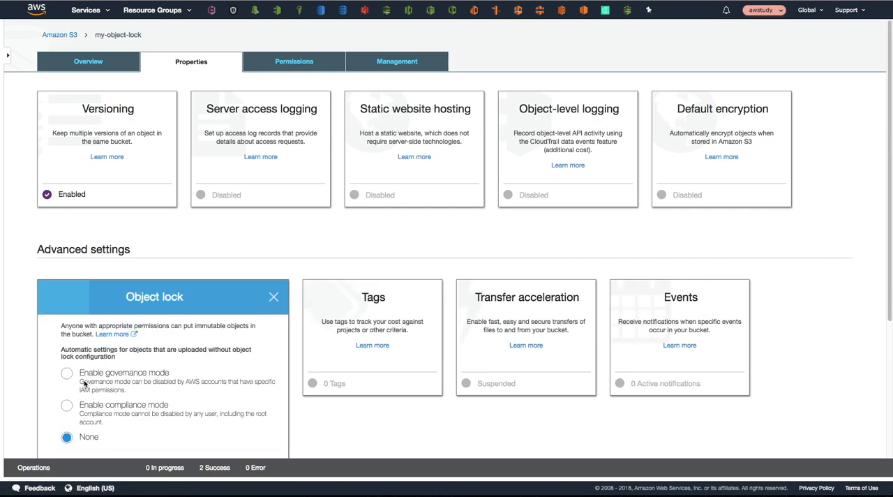
pyautogui.scroll(-2, 98, 372)
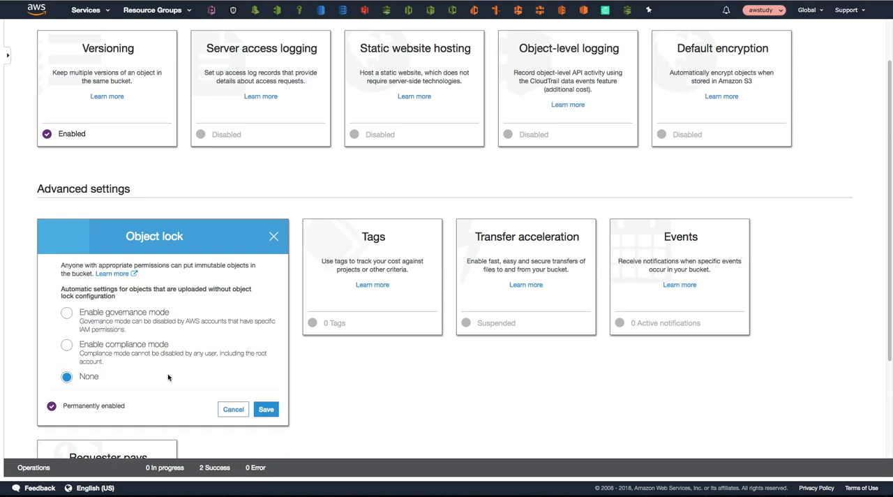
pyautogui.scroll(2, 175, 328)
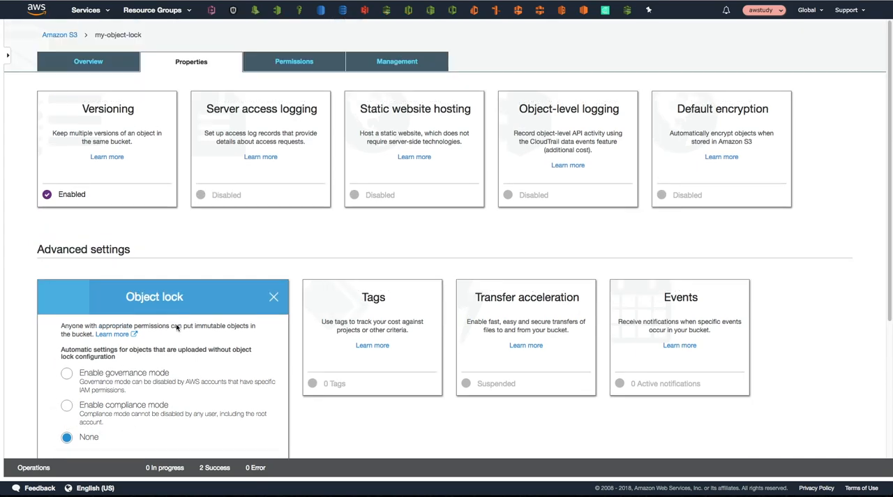
# Step: Upload Untitled-1.png from the Desktop folder to the my-object-lock bucket
pyautogui.click(89, 61)
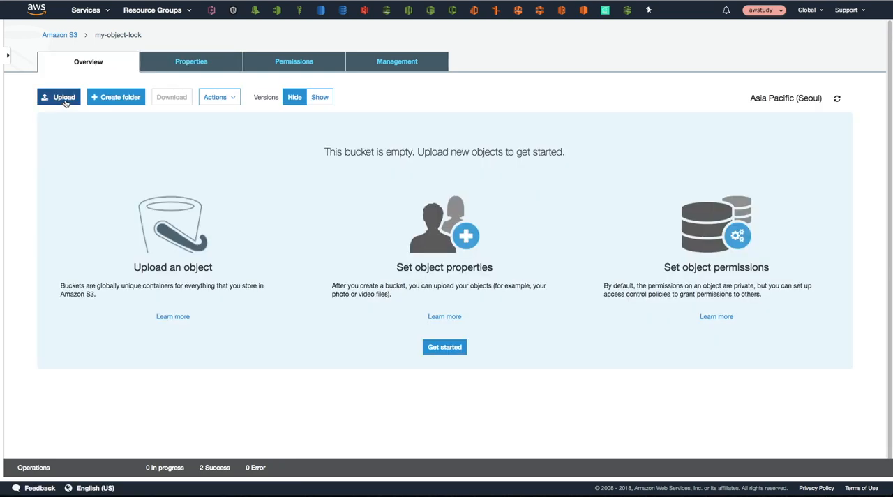
pyautogui.click(64, 99)
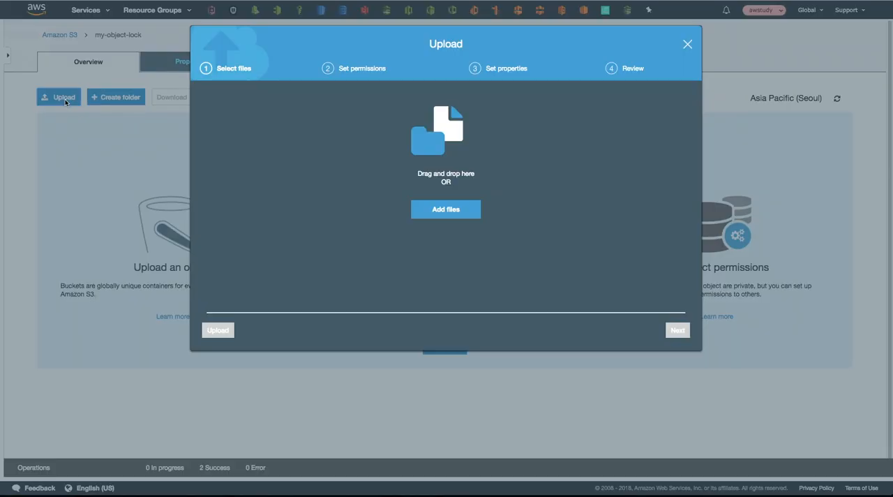
pyautogui.click(433, 211)
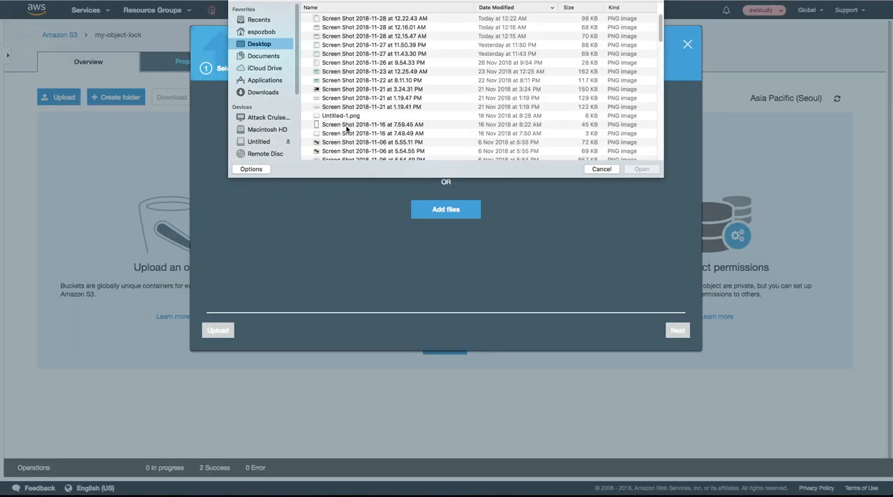
pyautogui.click(344, 117)
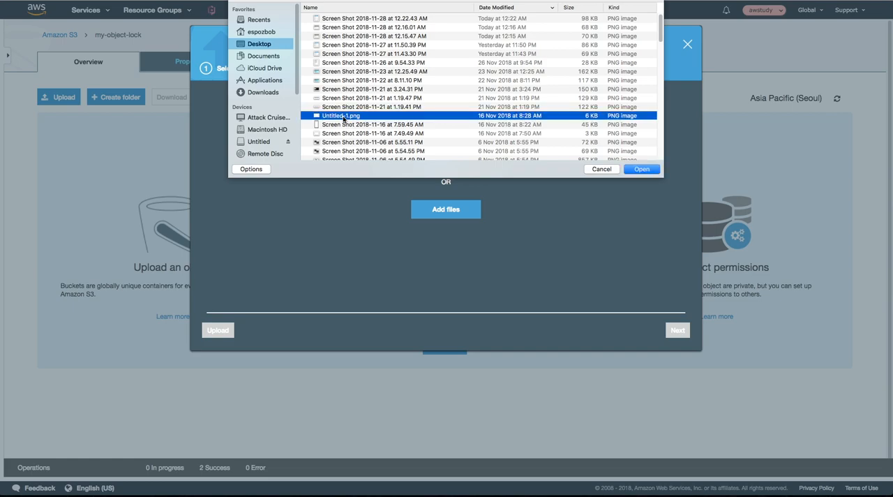
pyautogui.doubleClick(343, 116)
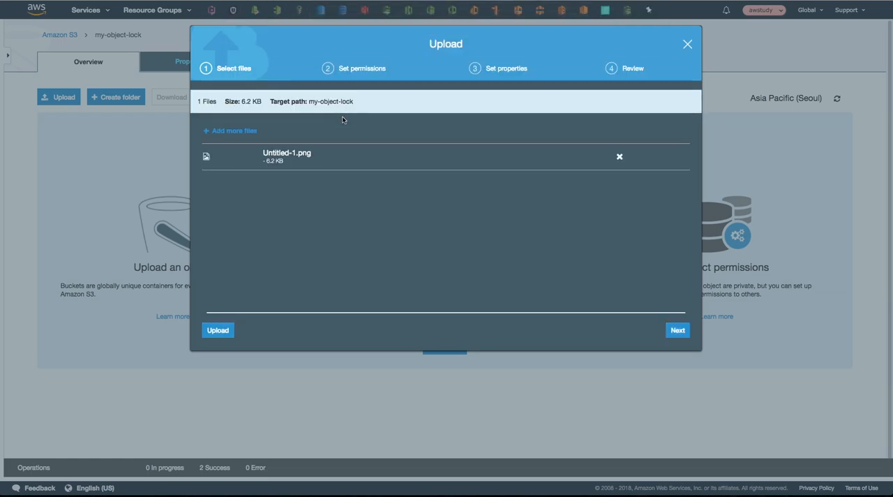
pyautogui.click(218, 332)
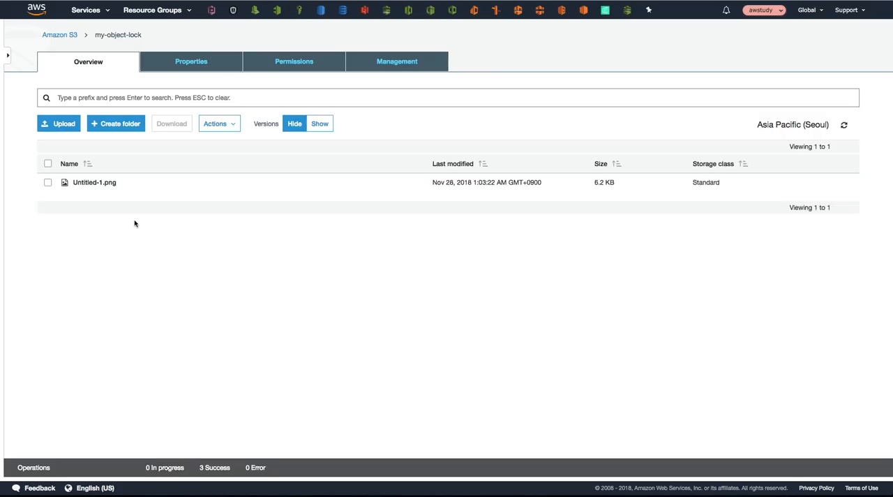
# Step: Review the retention mode and legal hold options in the object lock property of Untitled-1.png, leaving the settings without saving
pyautogui.click(101, 183)
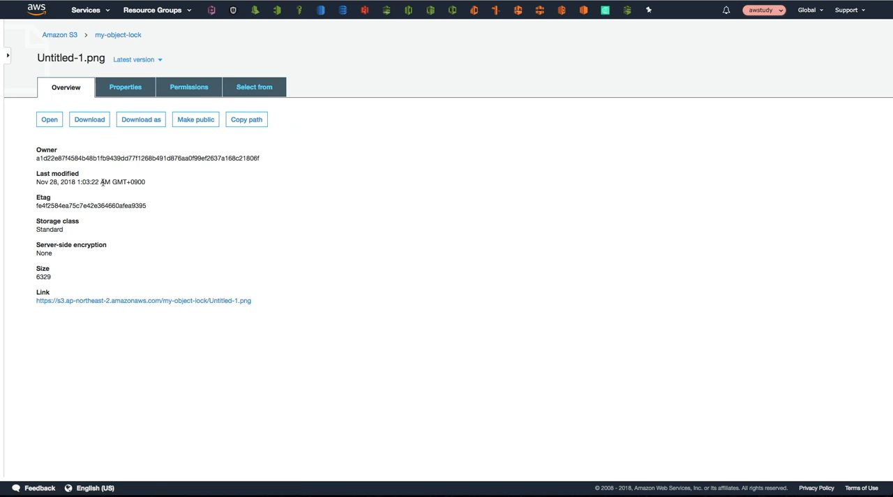
pyautogui.click(116, 88)
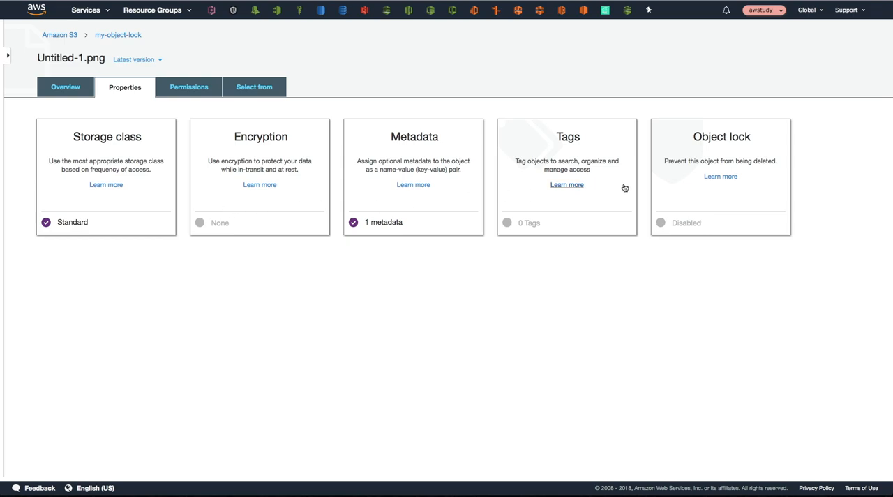
pyautogui.click(693, 225)
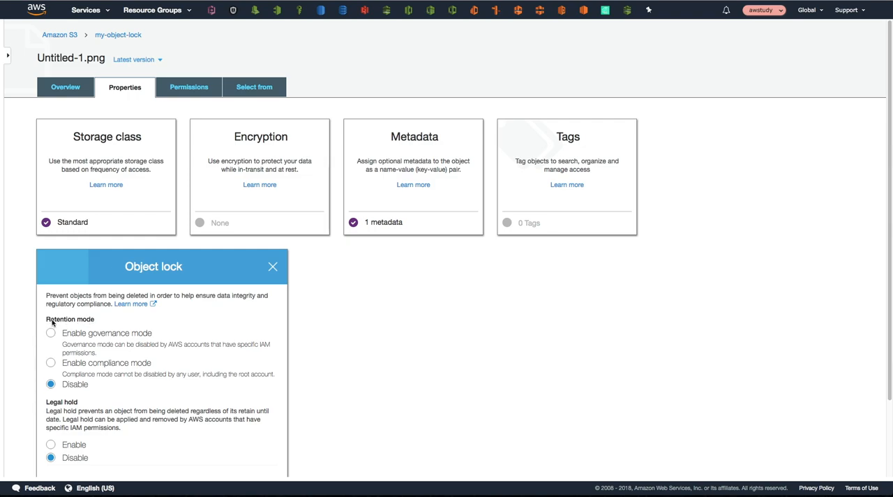
pyautogui.scroll(-3, 96, 325)
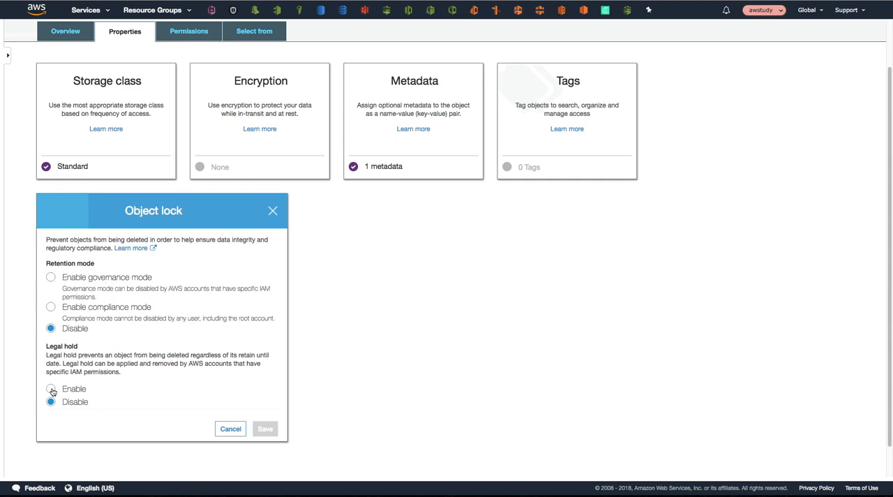
pyautogui.click(224, 427)
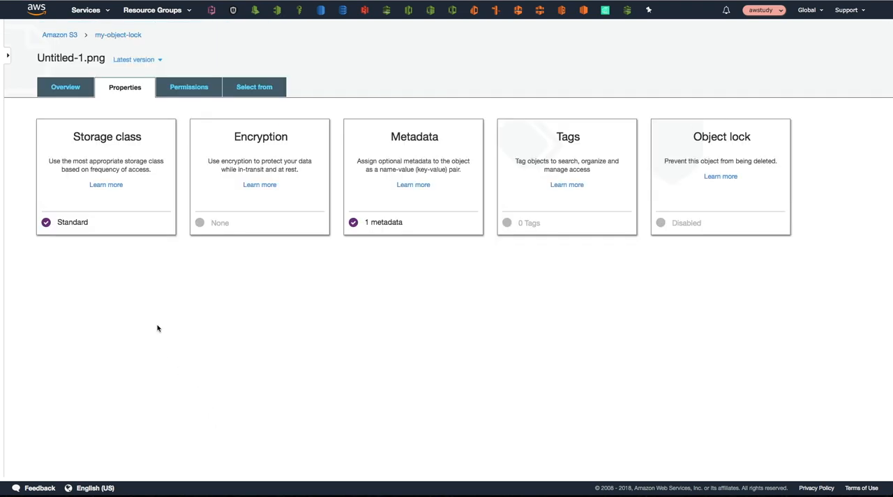
pyautogui.click(69, 90)
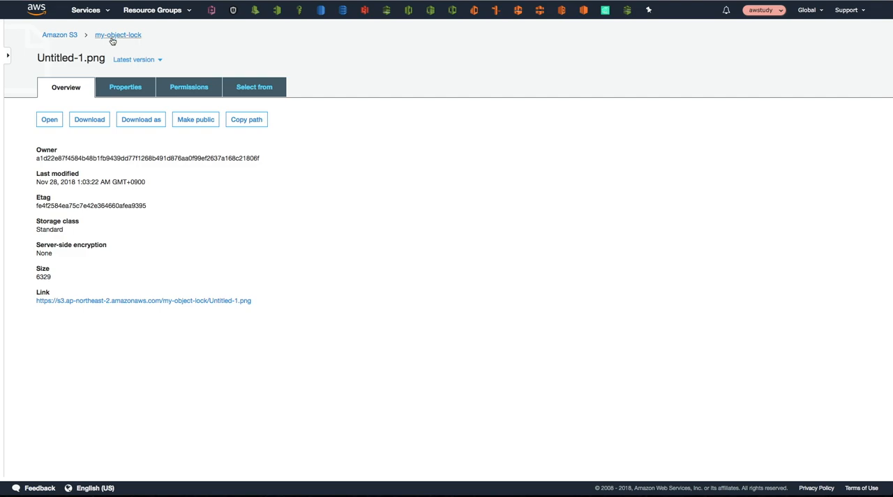
# Step: Delete Untitled-1.png from the my-object-lock bucket and show the bucket's object versions
pyautogui.click(46, 183)
pyautogui.click(221, 126)
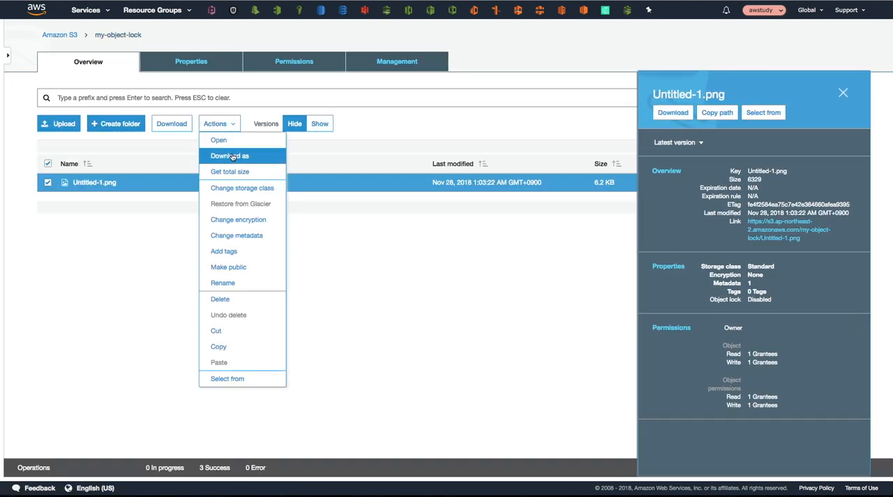
pyautogui.click(239, 300)
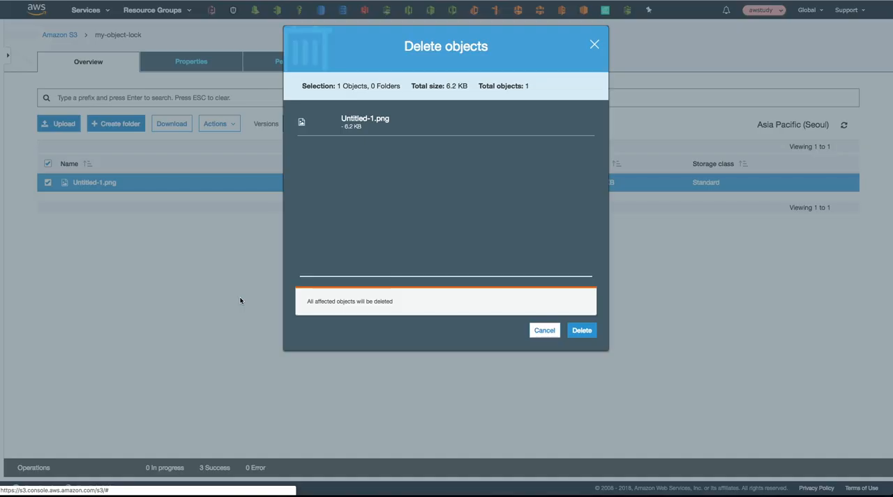
pyautogui.click(578, 334)
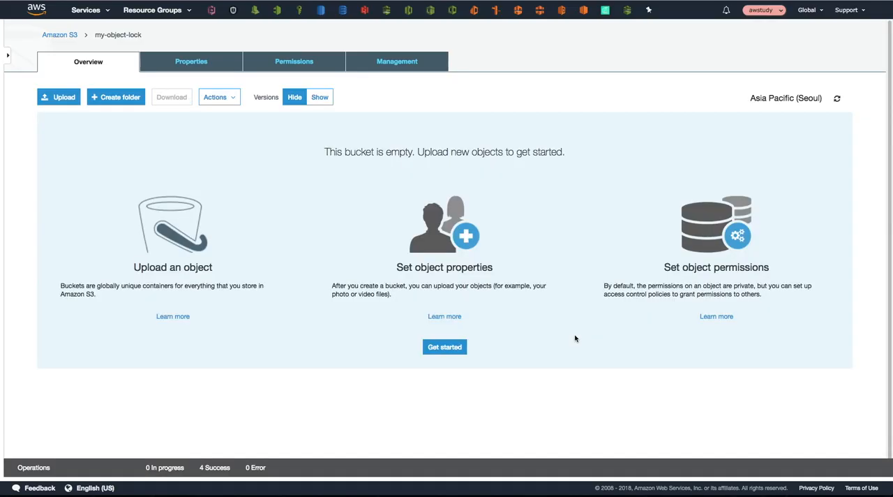
pyautogui.click(320, 97)
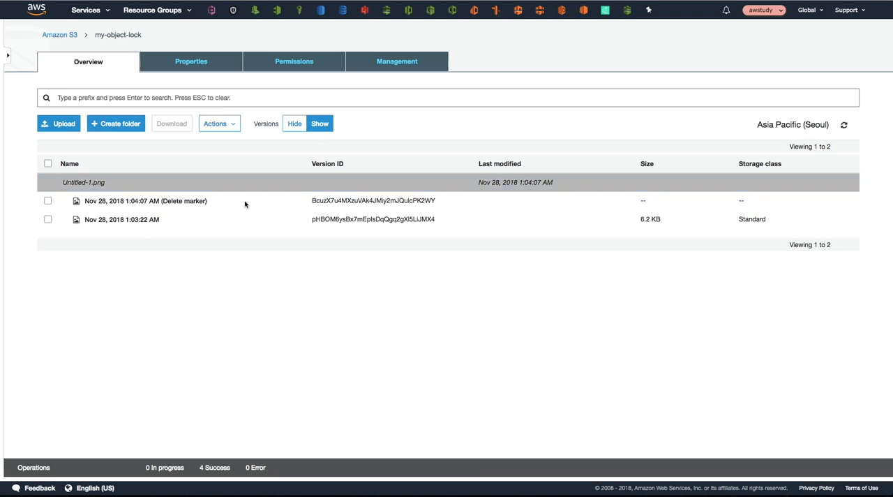
# Step: Permanently delete the delete marker and the remaining version of Untitled-1.png, and hide the bucket's object versions
pyautogui.click(48, 201)
pyautogui.click(48, 219)
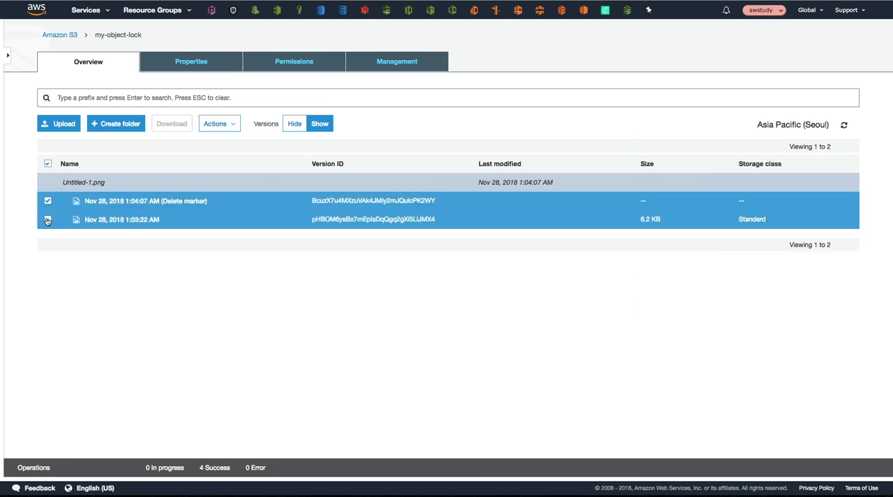
pyautogui.click(231, 130)
pyautogui.click(237, 299)
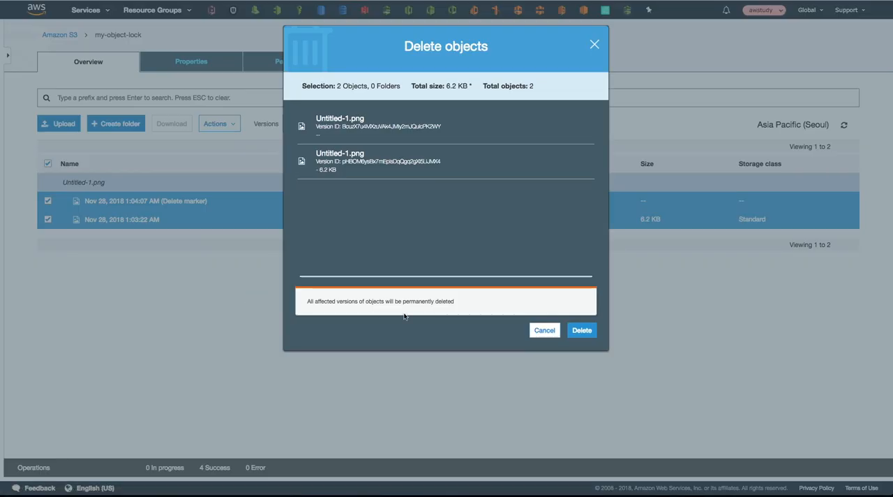
pyautogui.click(582, 331)
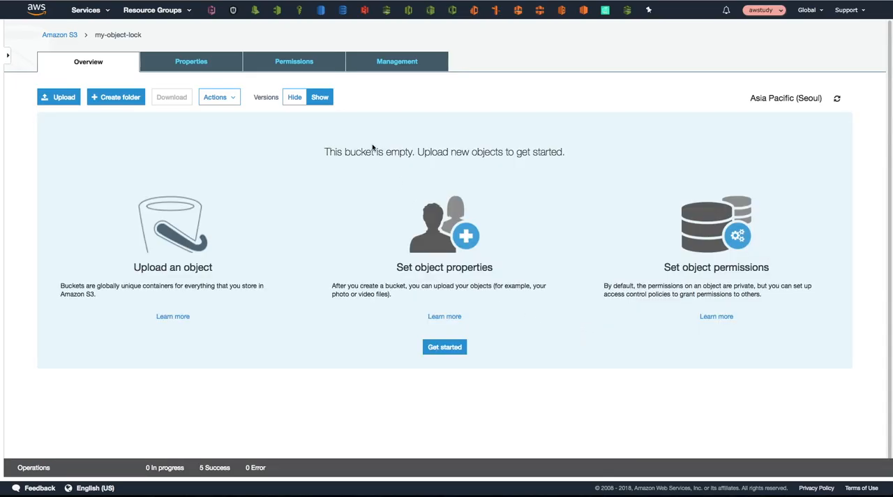
pyautogui.click(296, 99)
pyautogui.click(326, 99)
pyautogui.click(294, 97)
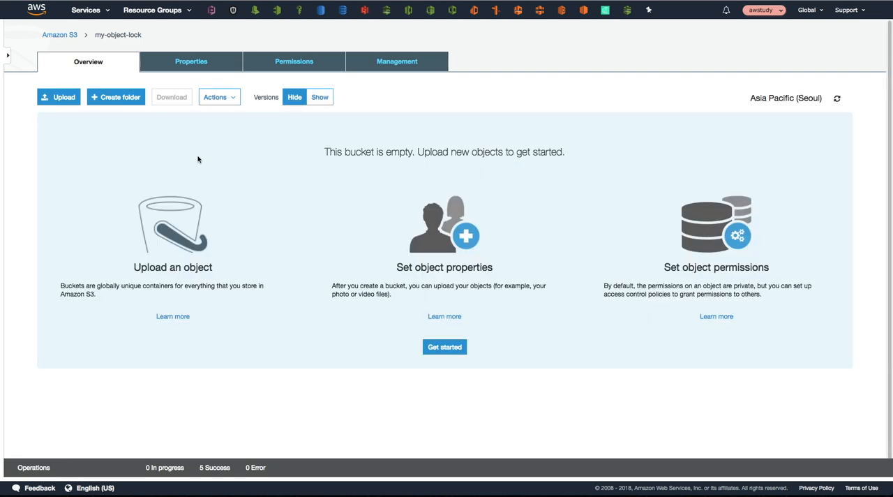
# Step: Upload Untitled-1.png again to the emptied my-object-lock bucket
pyautogui.click(65, 98)
pyautogui.click(461, 211)
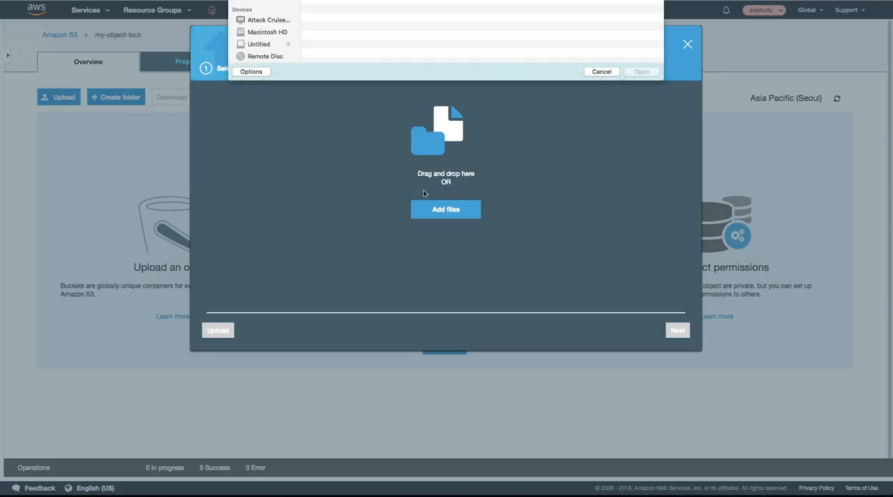
pyautogui.doubleClick(338, 116)
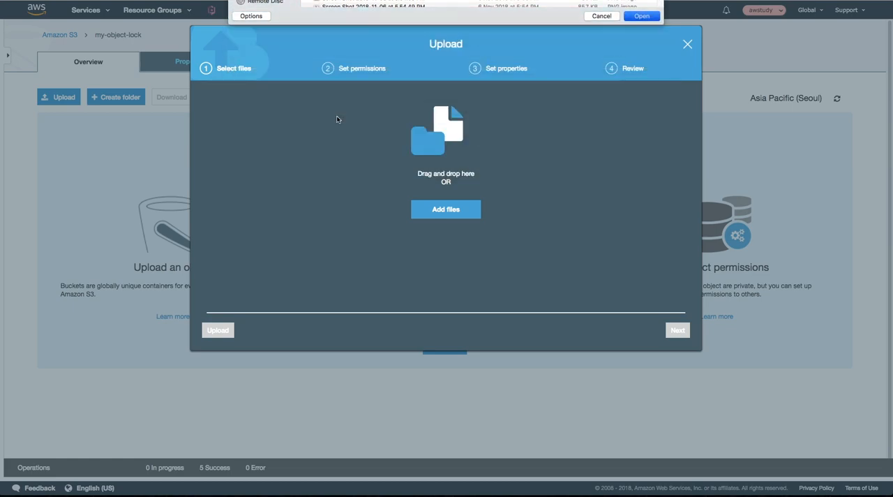
pyautogui.click(233, 329)
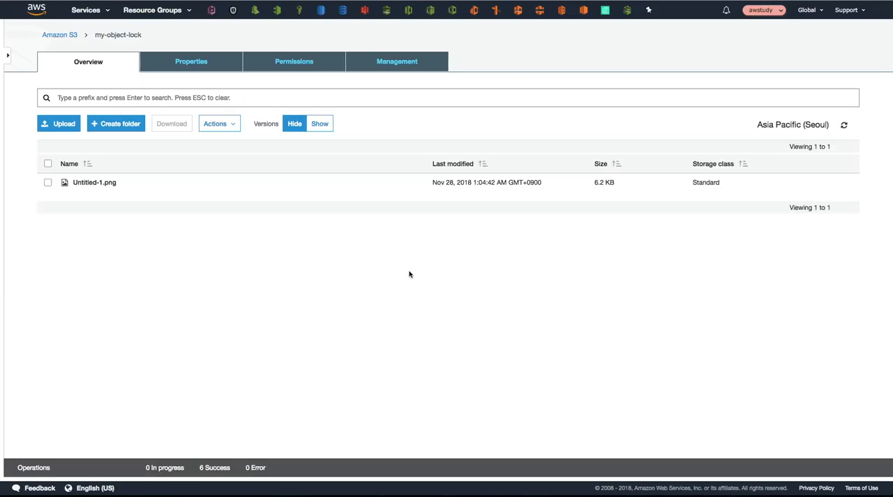
# Step: Enable legal hold in the object lock property of Untitled-1.png, keeping retention mode disabled, and save the settings
pyautogui.click(94, 182)
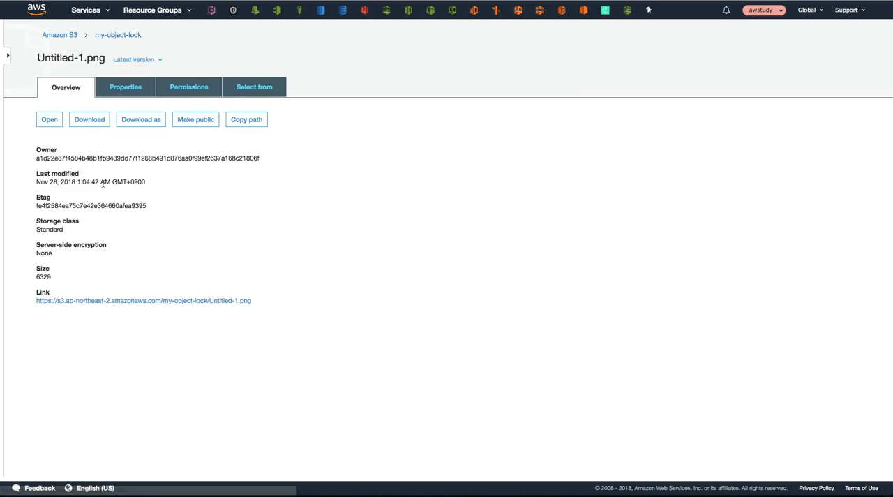
pyautogui.click(121, 92)
pyautogui.click(664, 224)
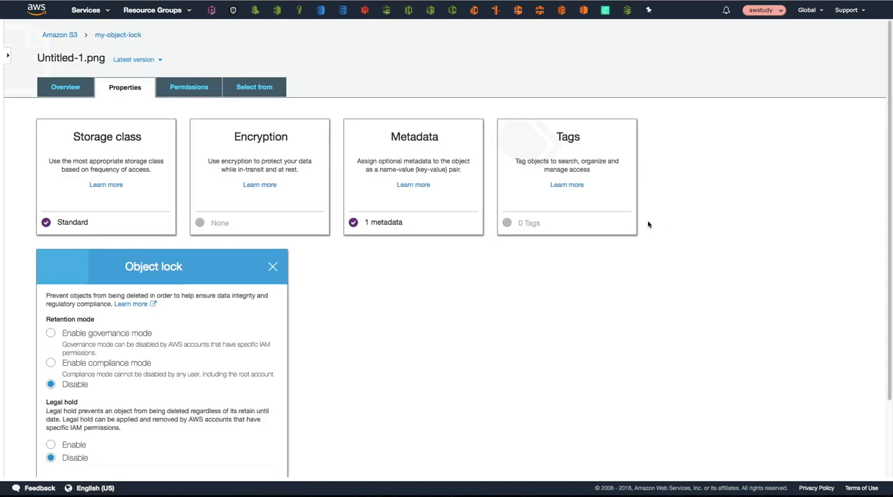
pyautogui.scroll(-2, 137, 335)
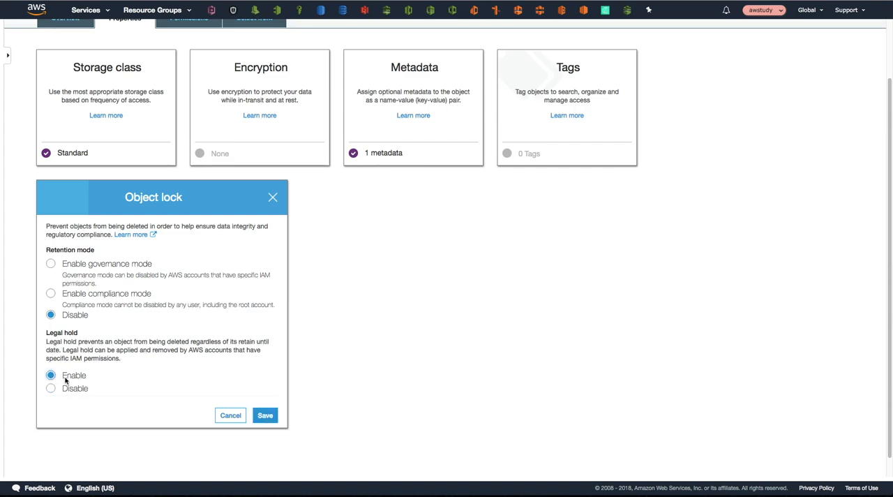
pyautogui.click(268, 416)
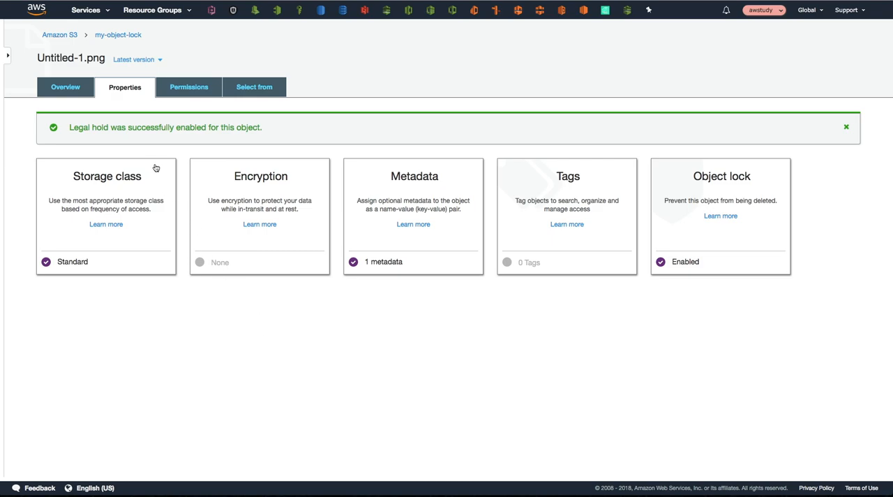
# Step: Delete the legally held Untitled-1.png from the my-object-lock bucket and show the bucket's object versions
pyautogui.click(113, 36)
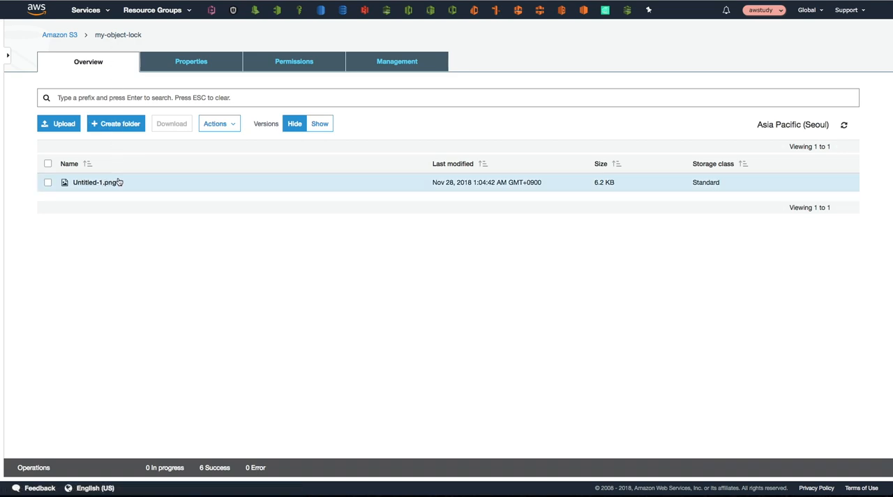
pyautogui.click(47, 183)
pyautogui.click(233, 126)
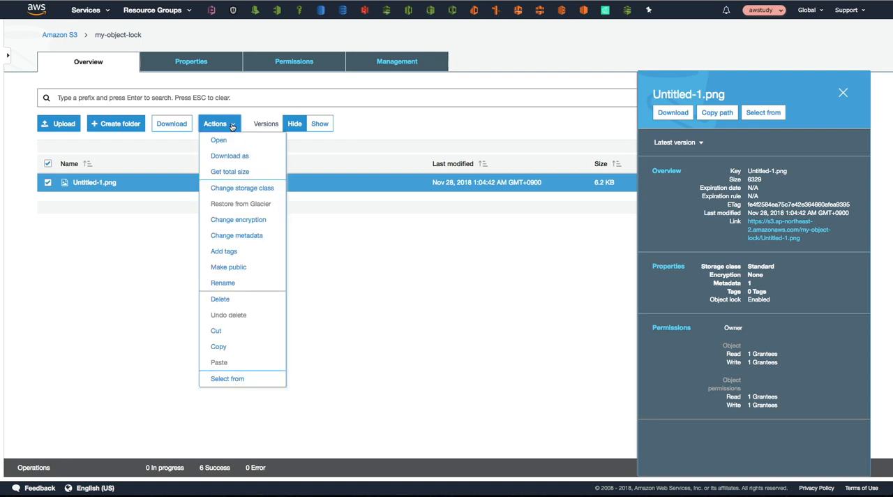
pyautogui.click(239, 300)
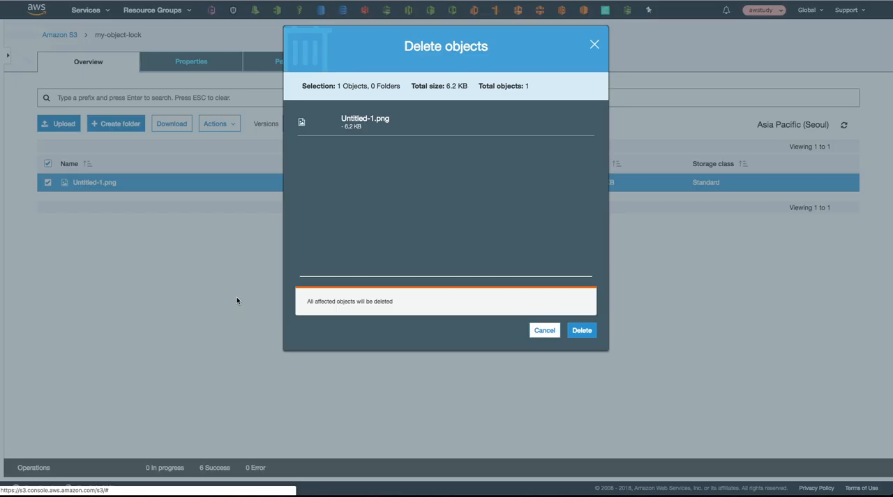
pyautogui.click(579, 331)
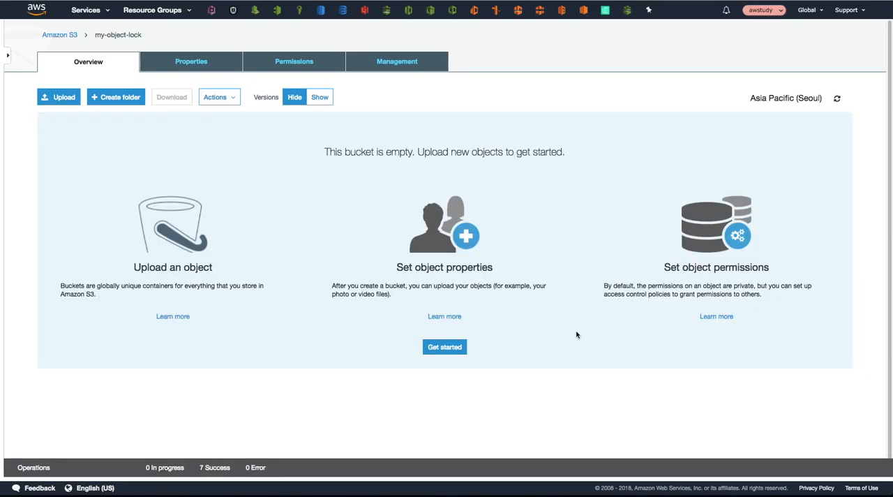
pyautogui.click(320, 102)
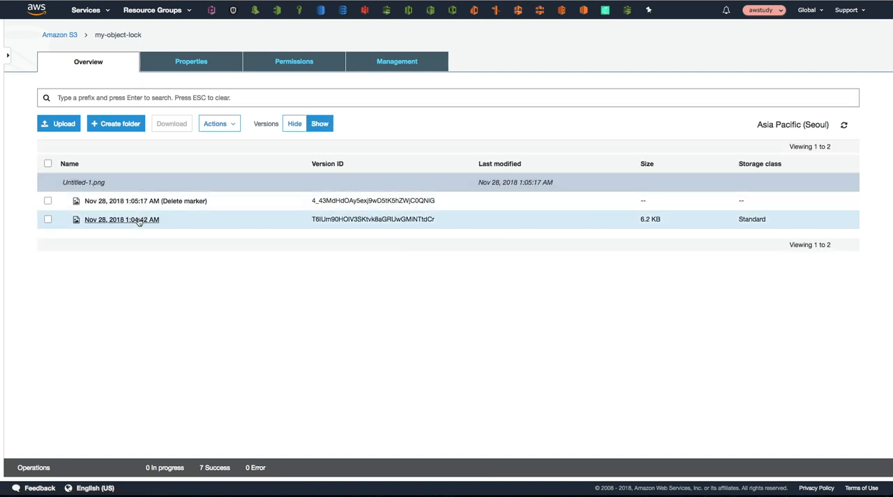
# Step: Try to permanently delete both the delete marker and the legally held version of Untitled-1.png, and hide the object versions
pyautogui.click(48, 201)
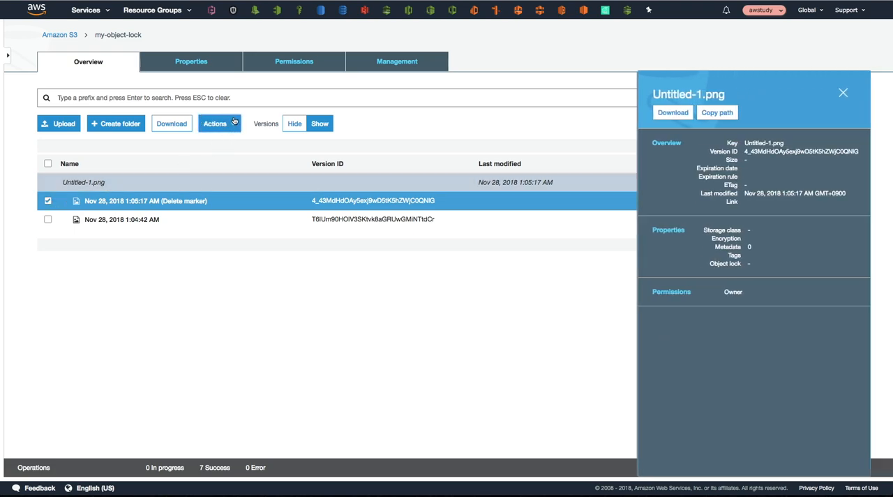
pyautogui.click(235, 123)
pyautogui.click(47, 219)
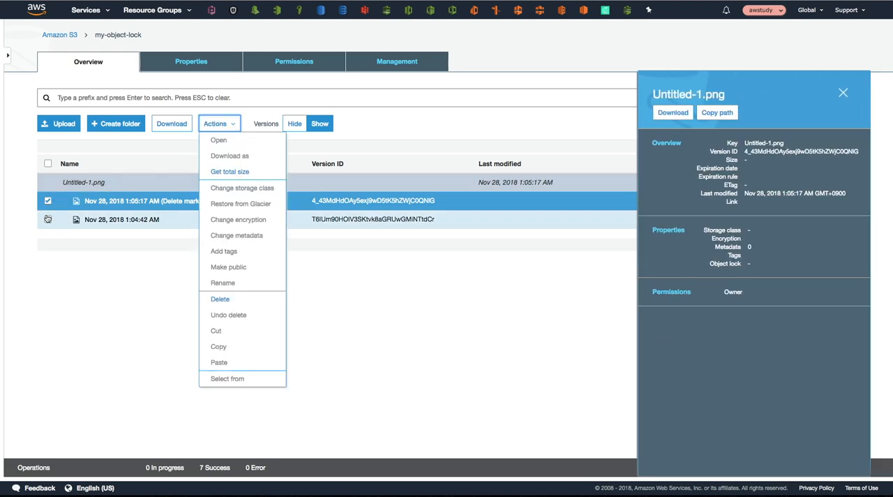
pyautogui.click(215, 124)
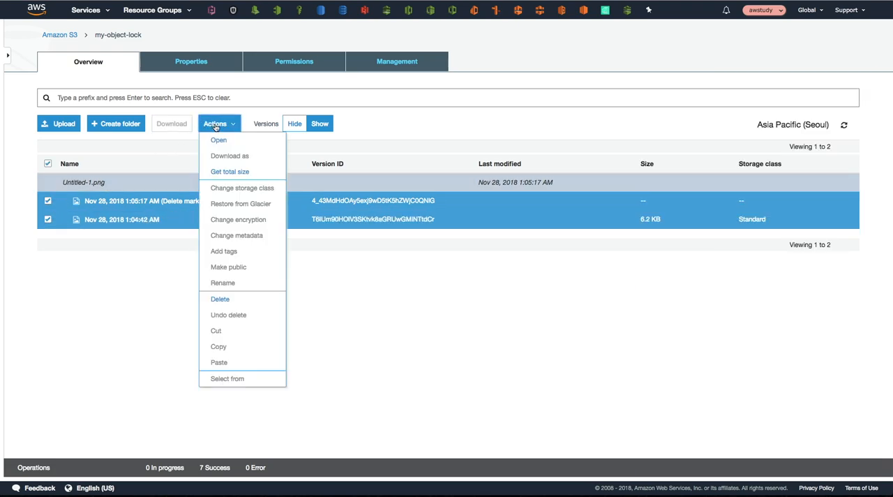
pyautogui.click(233, 299)
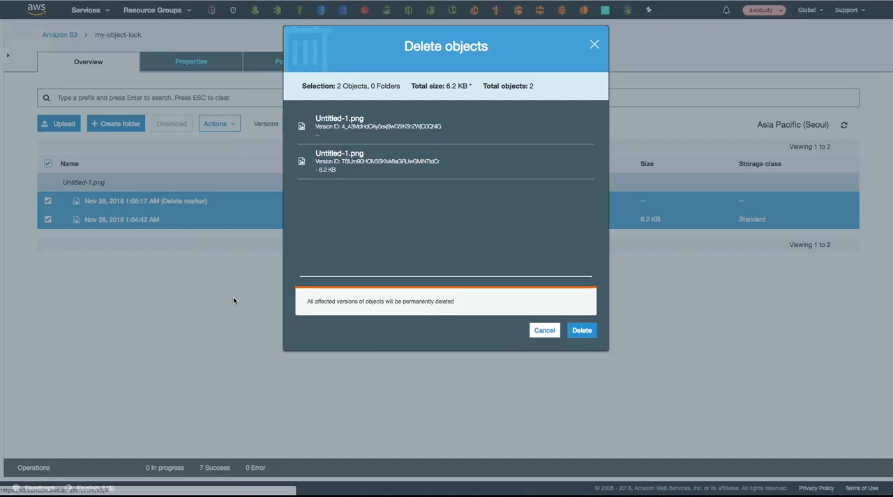
pyautogui.click(576, 331)
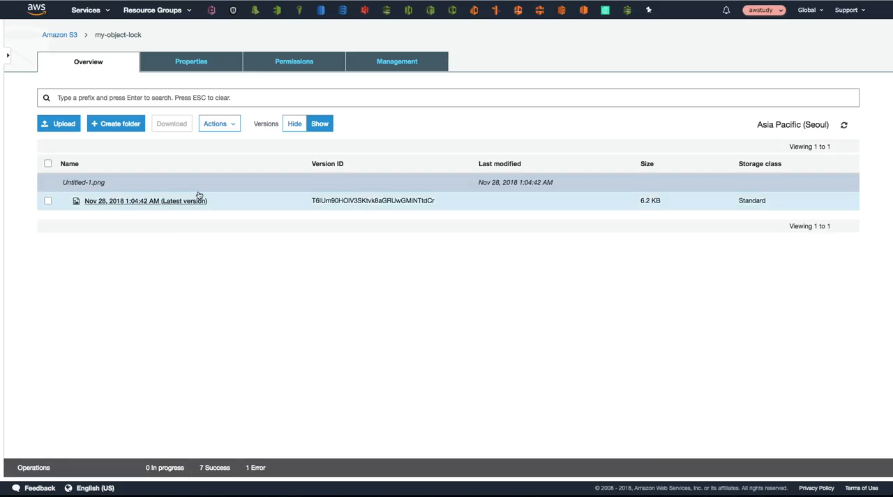
pyautogui.click(294, 125)
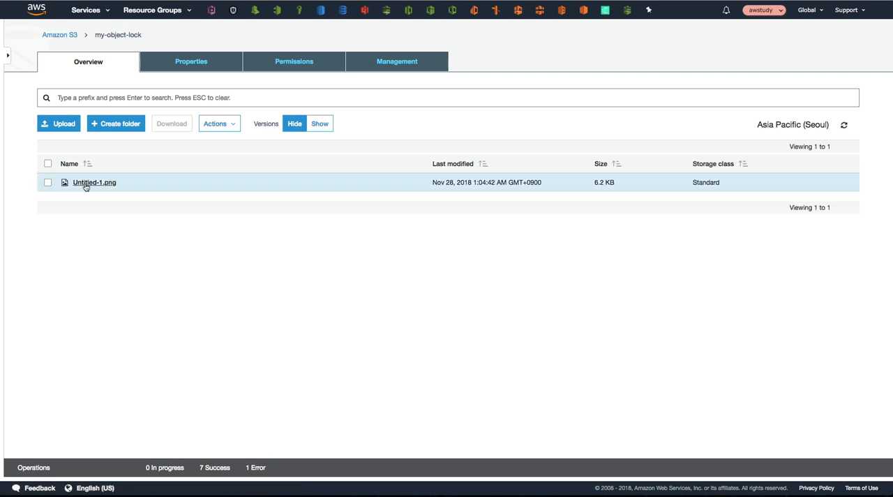
# Step: Upload Untitled-1.png over the existing object in the my-object-lock bucket and show its versions
pyautogui.click(45, 126)
pyautogui.click(435, 208)
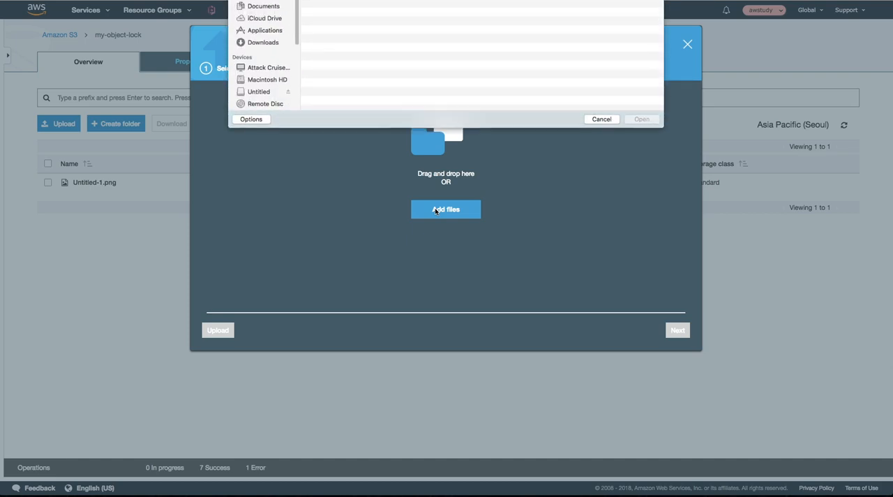
pyautogui.click(343, 118)
pyautogui.click(642, 169)
pyautogui.click(218, 331)
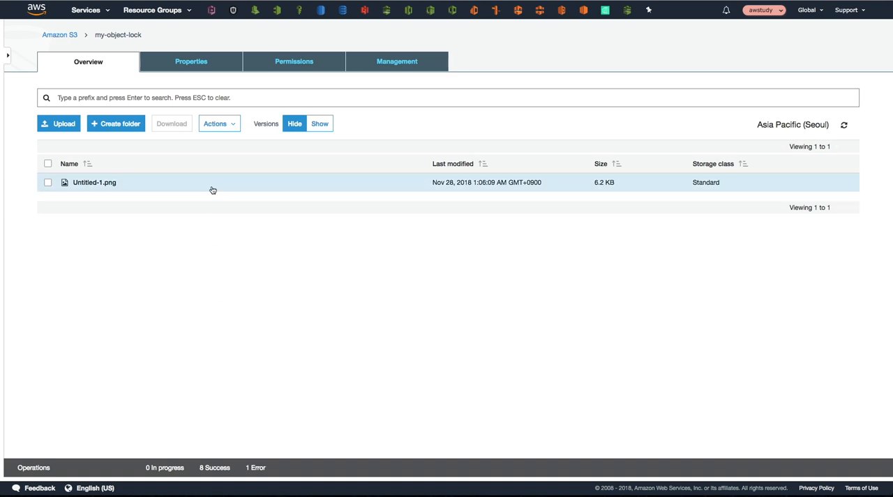
pyautogui.click(318, 124)
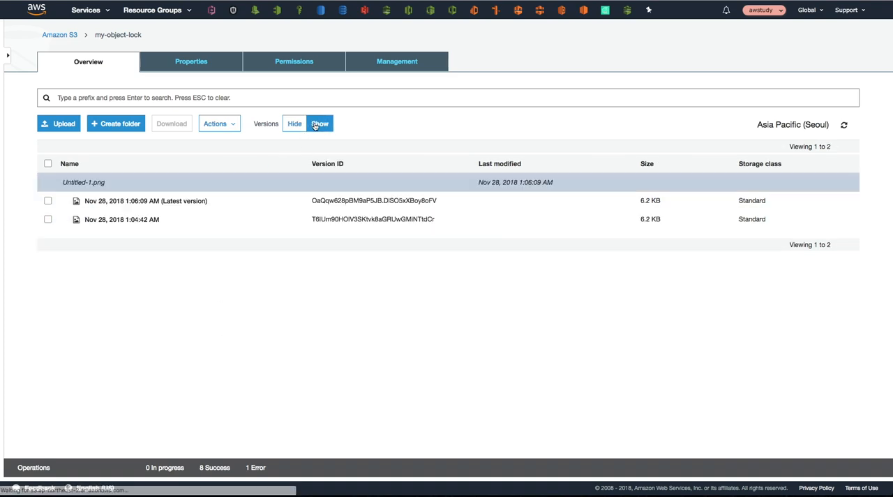
# Step: Check the object lock property of the latest Untitled-1.png version without changing it, and return to the bucket with versions hidden
pyautogui.click(145, 201)
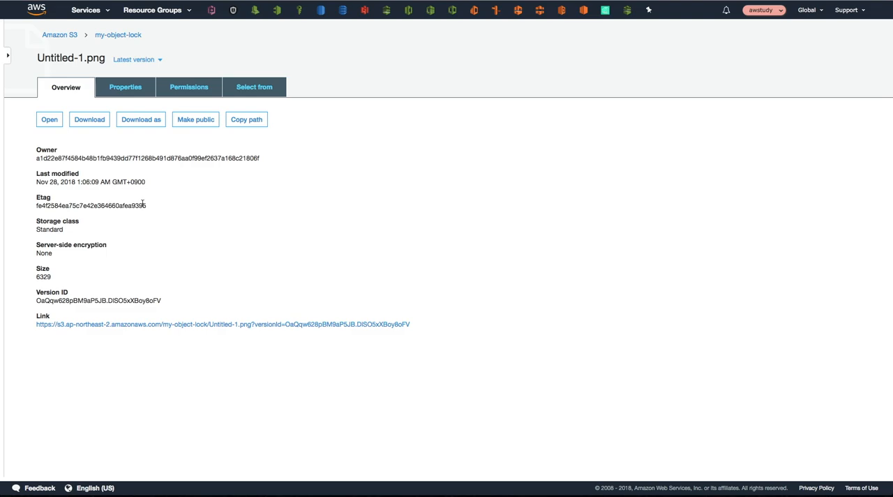
pyautogui.click(134, 87)
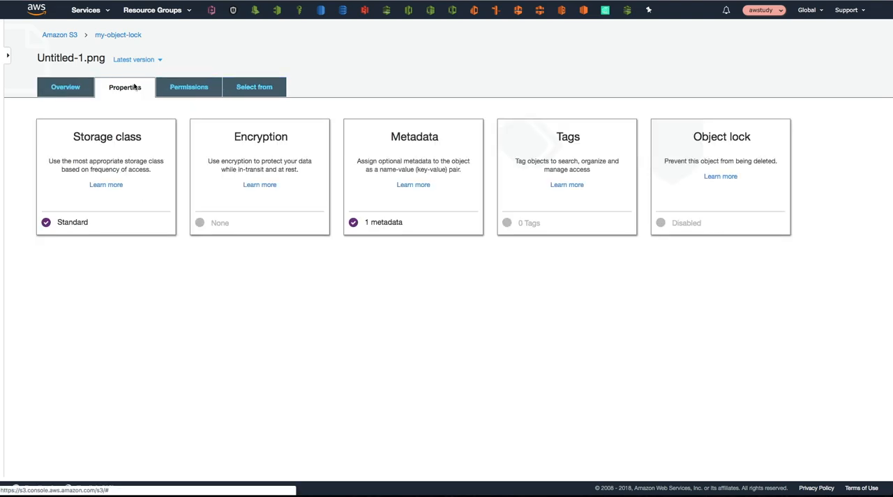
pyautogui.click(678, 228)
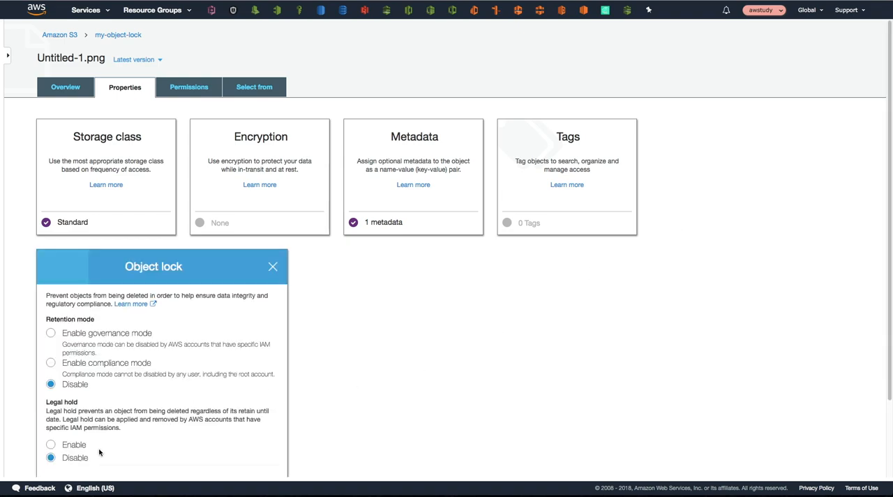
pyautogui.click(271, 268)
pyautogui.click(117, 36)
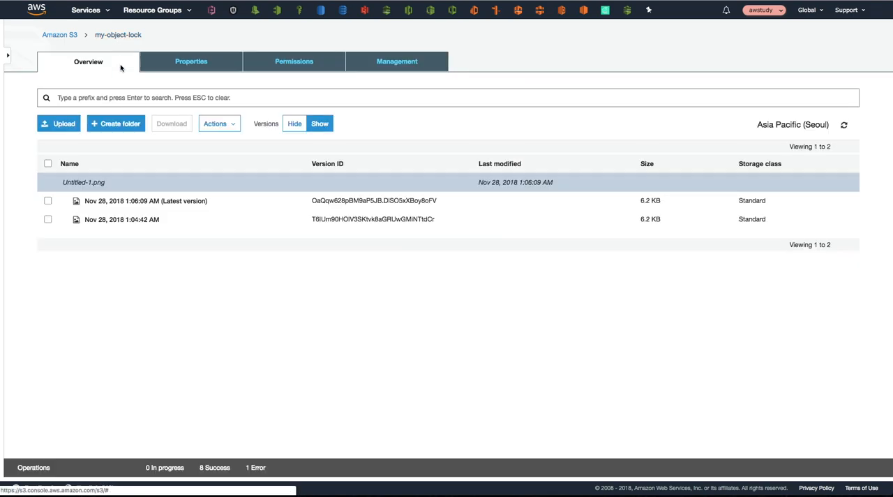
pyautogui.click(294, 124)
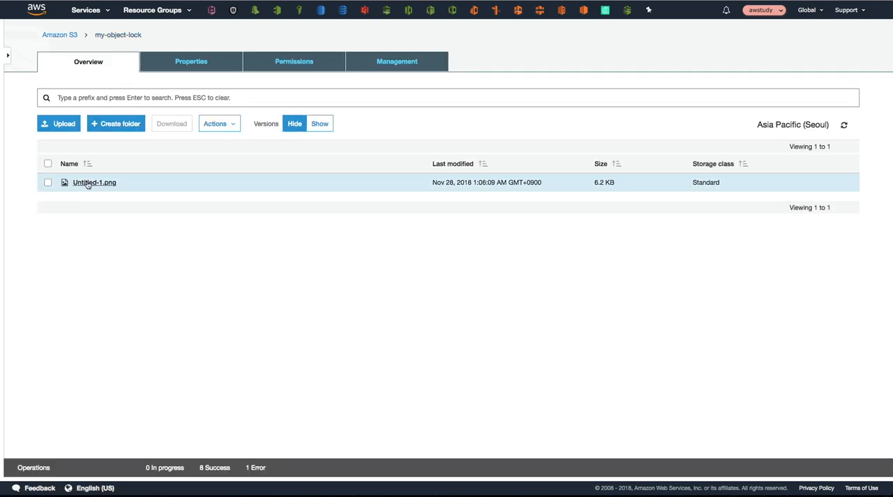
# Step: Enable governance retention mode on Untitled-1.png with retain until date 2018-11-29 and legal hold disabled, and save the object lock
pyautogui.click(87, 183)
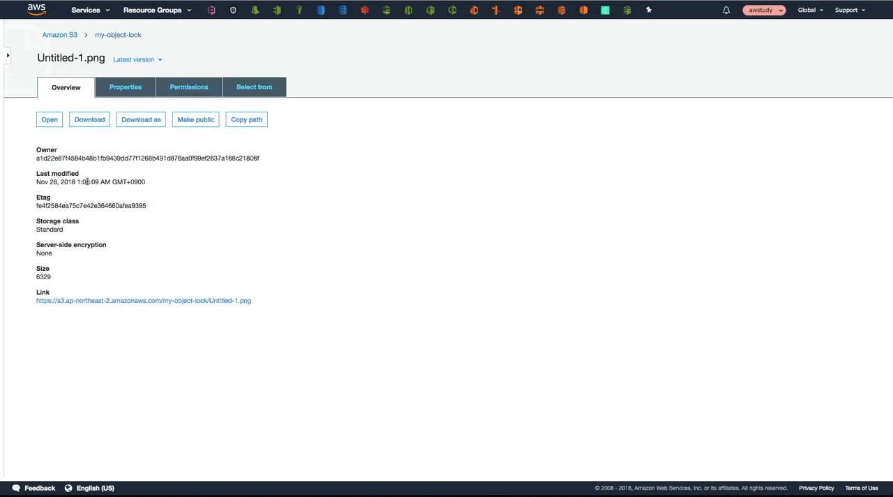
pyautogui.click(125, 91)
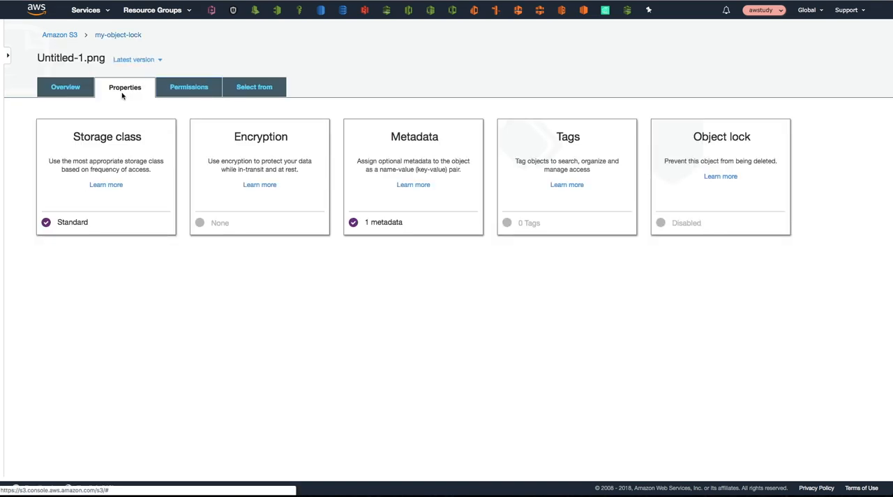
pyautogui.click(670, 227)
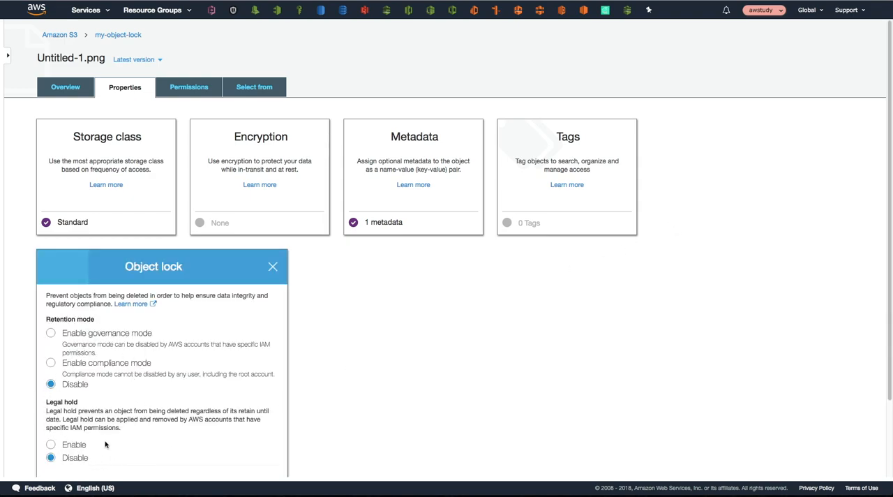
pyautogui.click(51, 334)
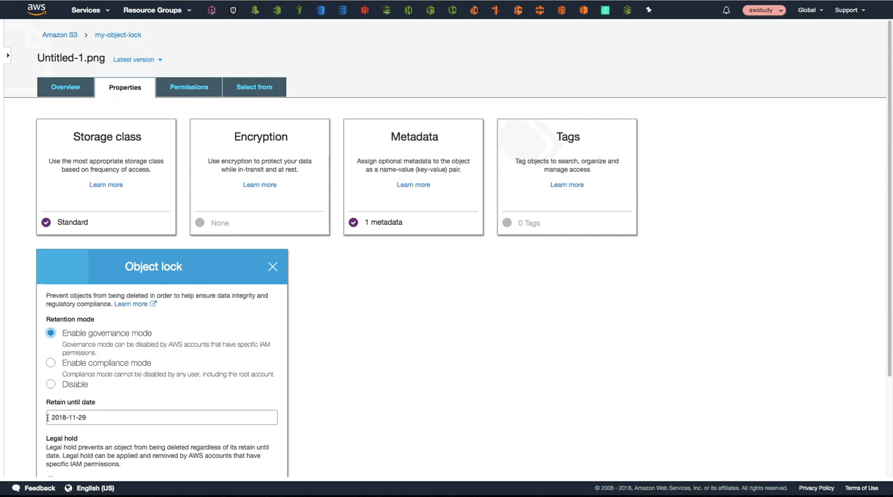
pyautogui.moveTo(48, 419); pyautogui.dragTo(89, 417)
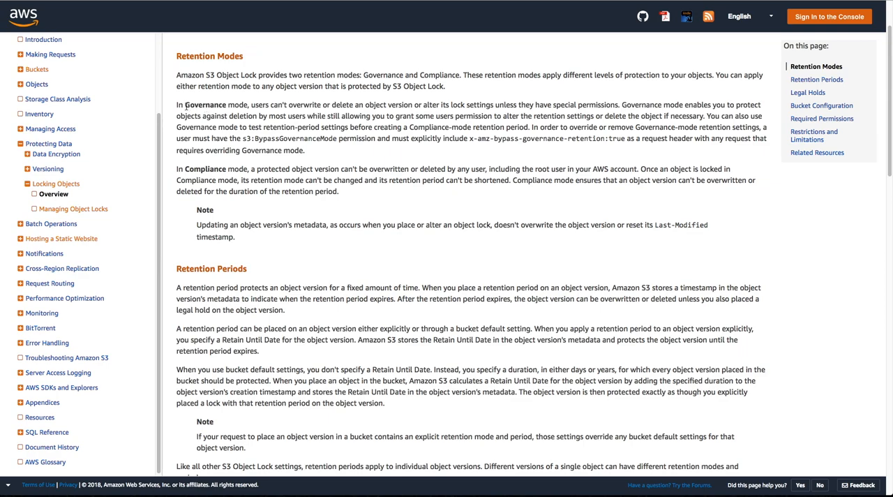
pyautogui.moveTo(185, 104); pyautogui.dragTo(620, 106)
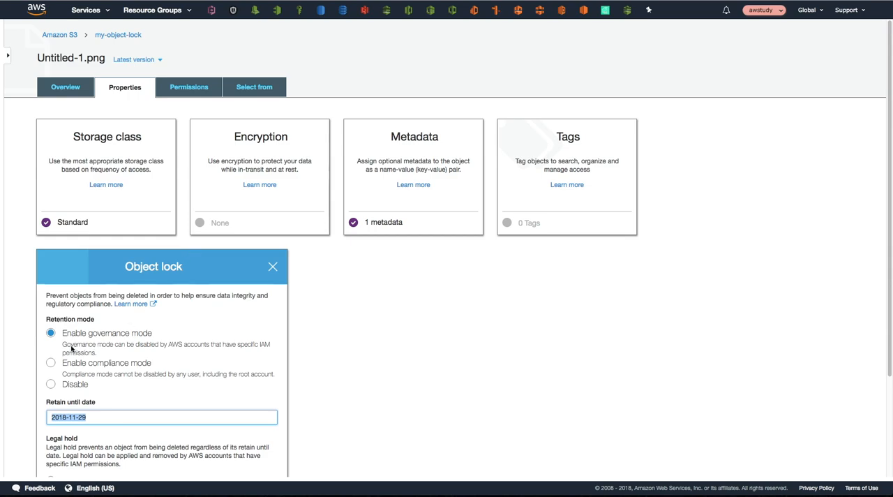
pyautogui.moveTo(104, 418); pyautogui.dragTo(35, 421)
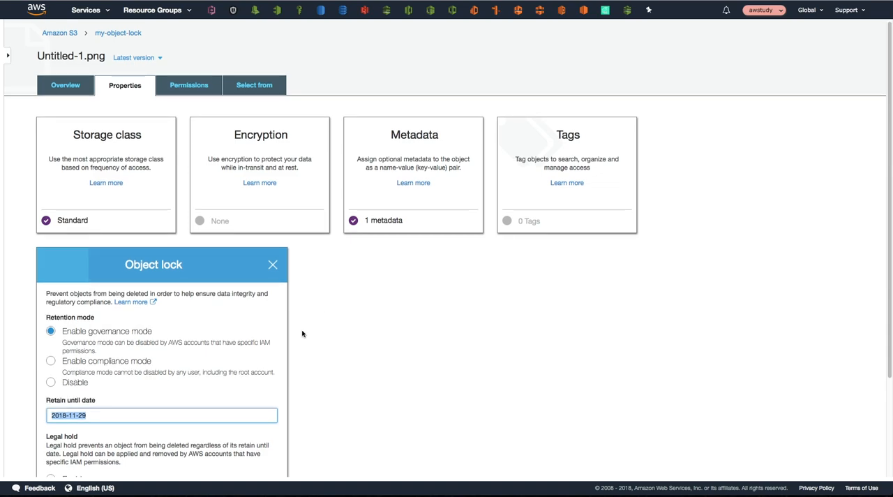
pyautogui.scroll(-3, 303, 333)
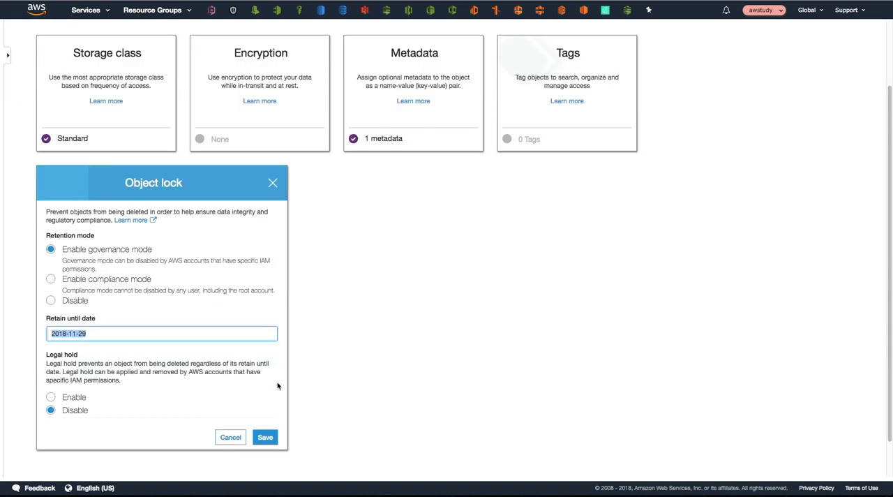
pyautogui.click(265, 438)
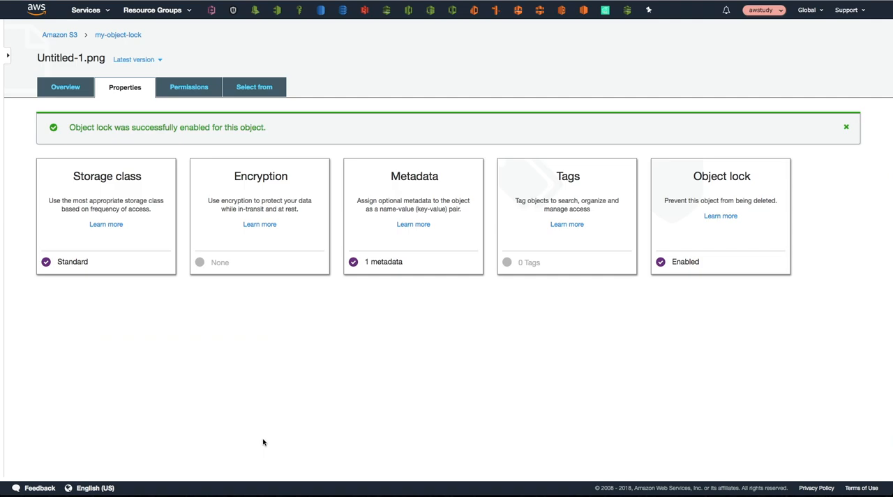
# Step: Delete the governance-locked Untitled-1.png from the my-object-lock bucket and show the bucket's object versions
pyautogui.click(117, 36)
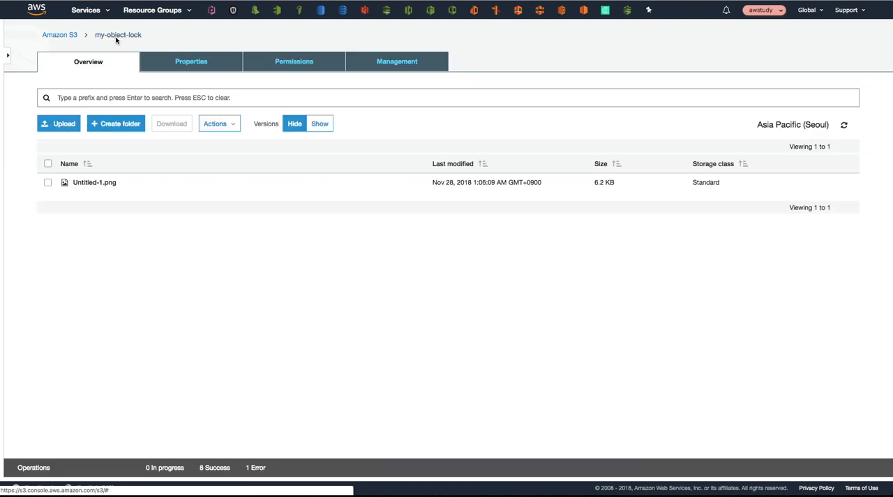
pyautogui.click(48, 185)
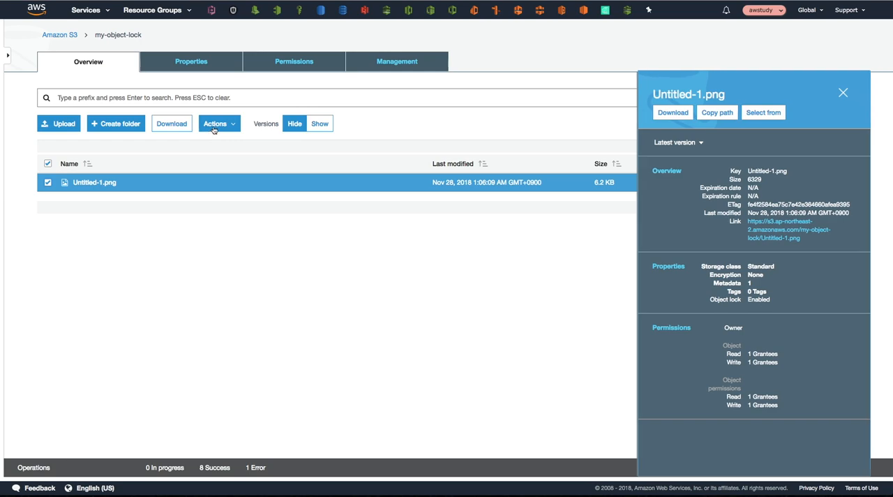
pyautogui.click(216, 123)
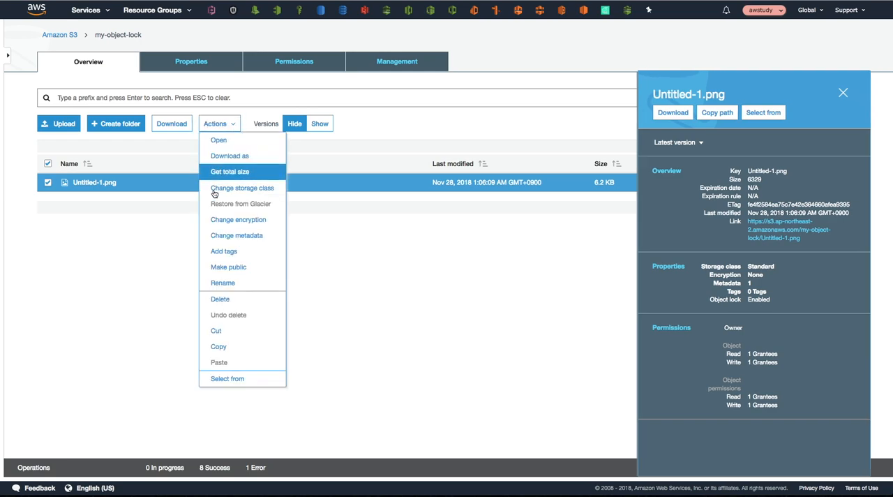
pyautogui.click(219, 300)
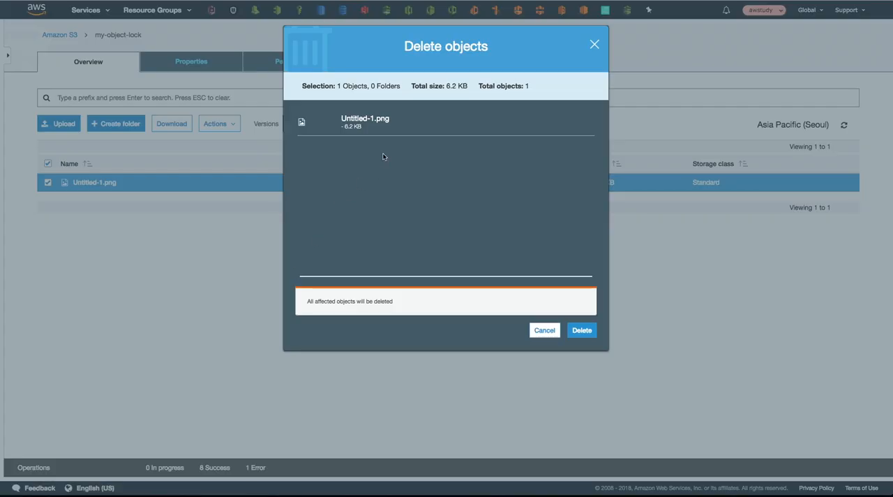
pyautogui.click(578, 331)
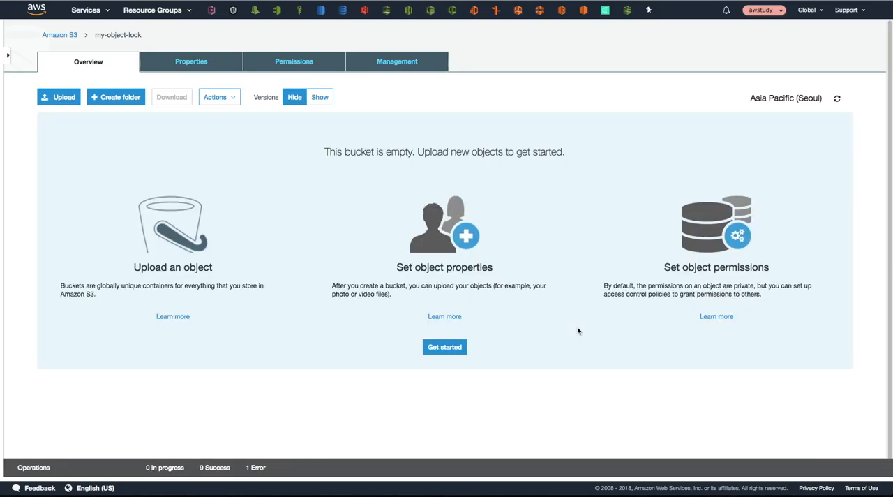
pyautogui.click(319, 98)
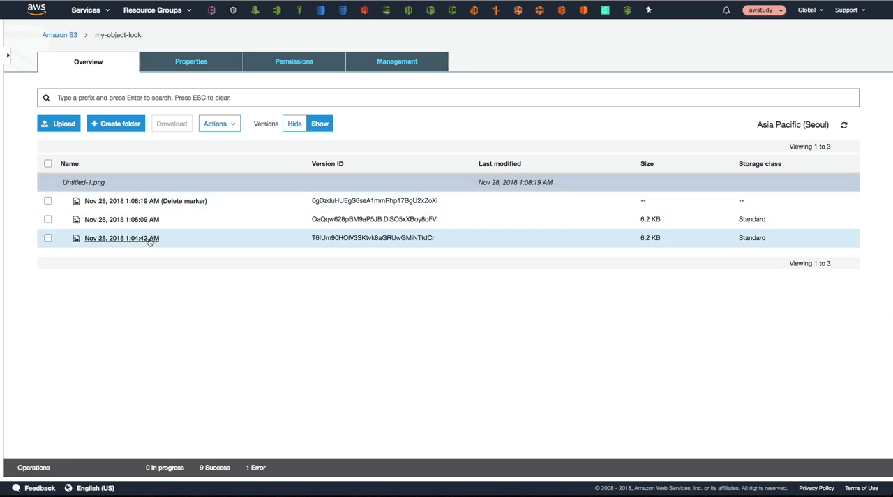
# Step: Try to permanently delete both the delete marker and the 1:06:09 AM governance-locked version of Untitled-1.png
pyautogui.click(47, 201)
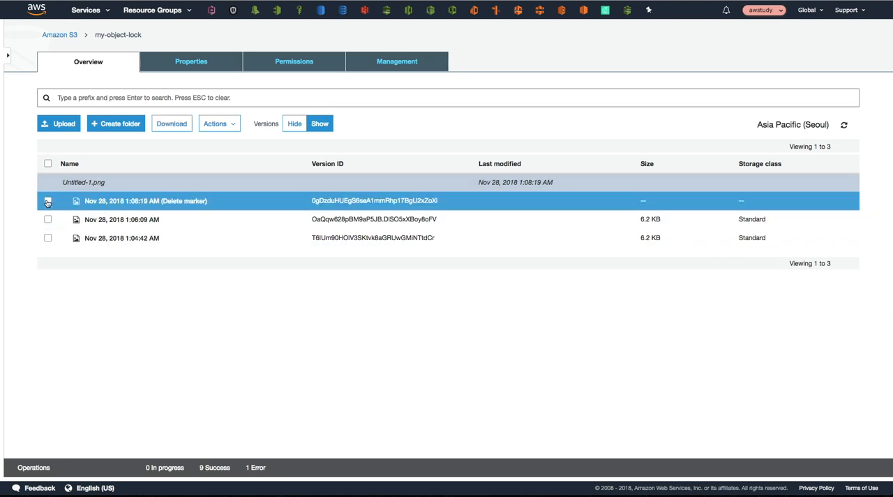
pyautogui.click(48, 220)
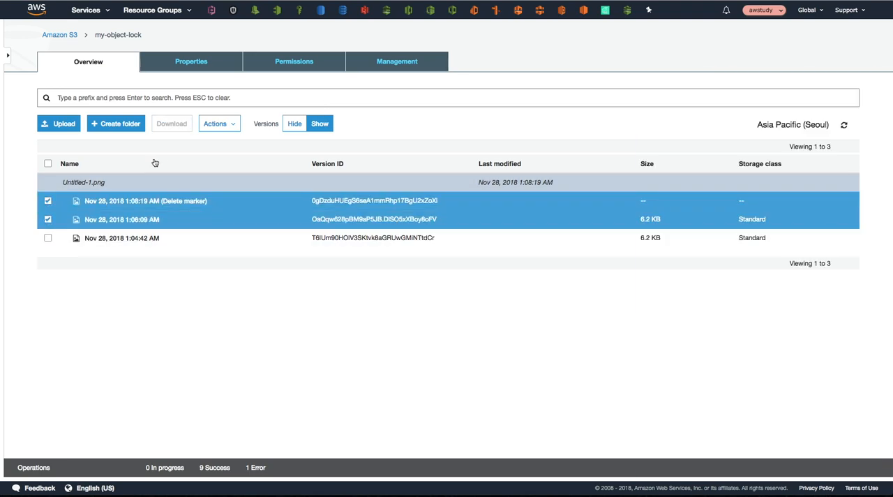
pyautogui.click(220, 128)
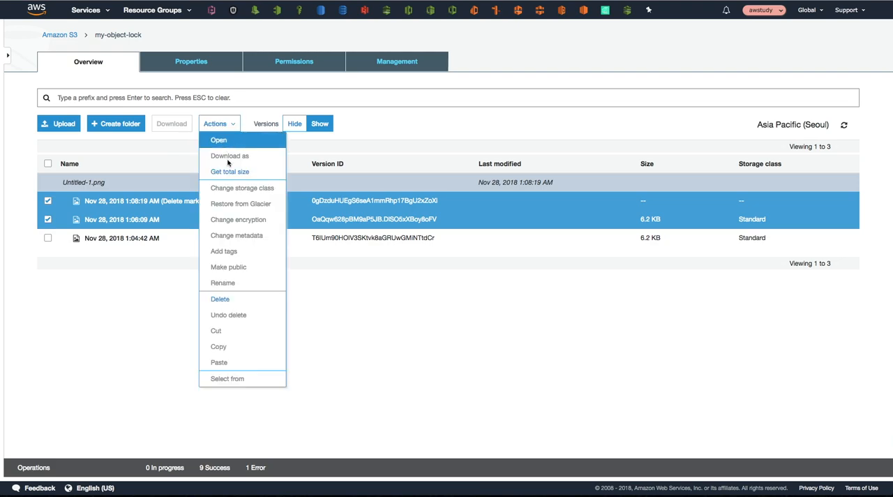
pyautogui.click(233, 301)
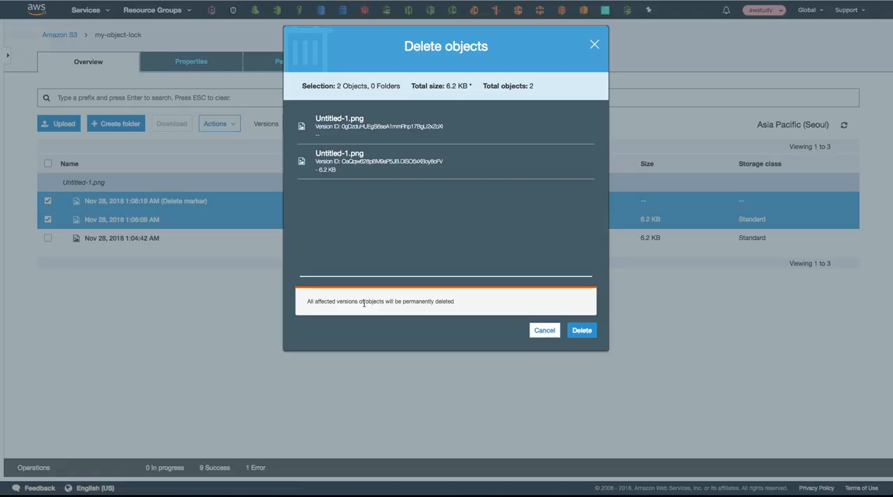
pyautogui.click(582, 330)
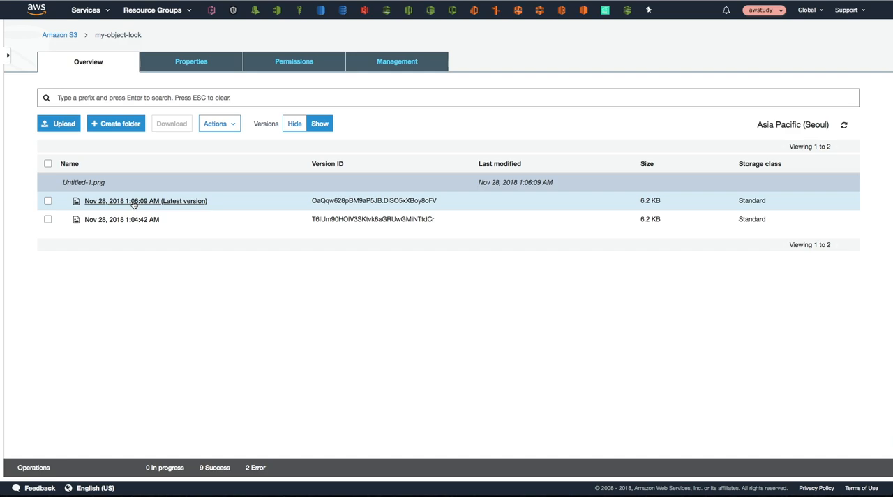
# Step: Try to permanently delete only the latest version of Untitled-1.png, which is in governance mode, and hide the object versions
pyautogui.click(48, 201)
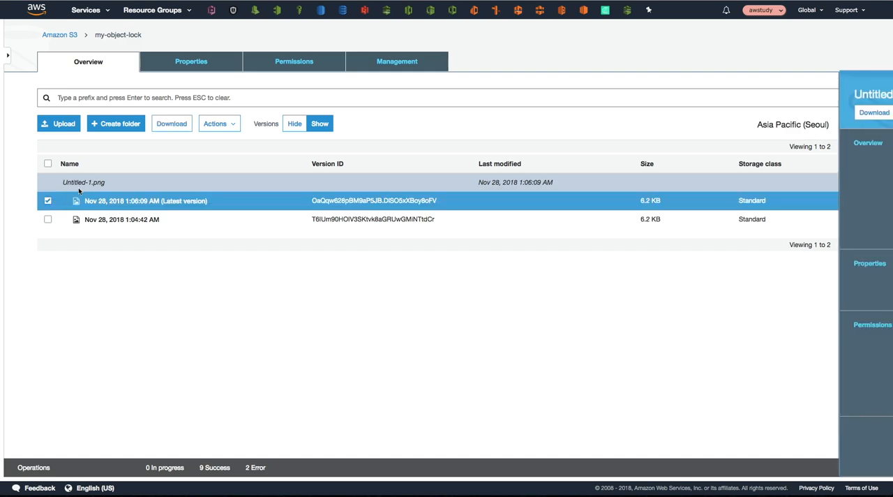
pyautogui.click(220, 125)
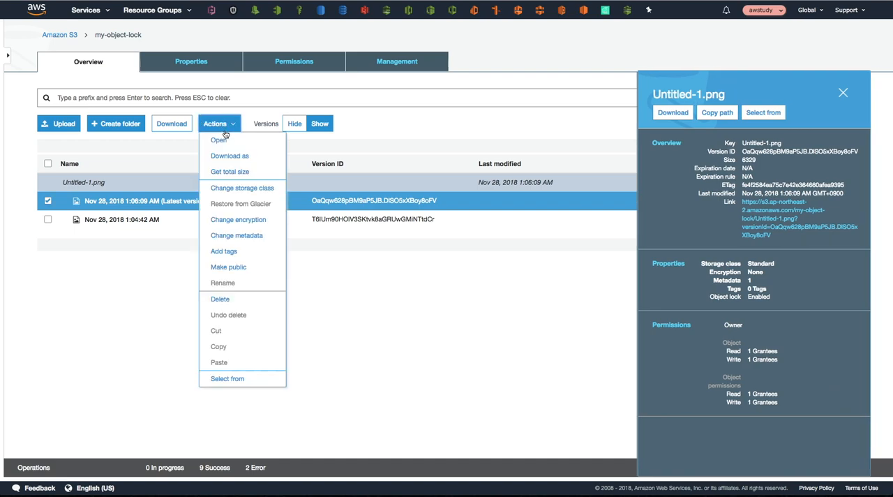
pyautogui.click(239, 300)
pyautogui.click(575, 332)
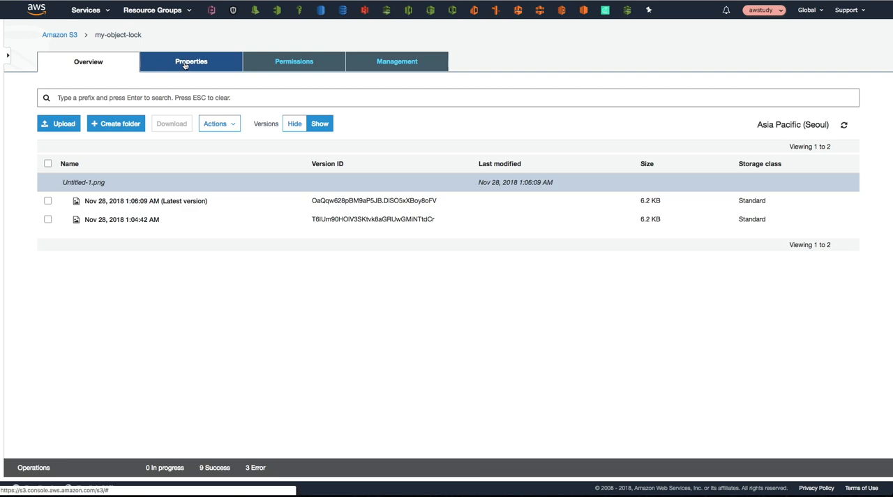
pyautogui.click(295, 124)
# Step: Upload Untitled-1.png from the Desktop to the my-object-lock bucket again and show the object's versions
pyautogui.click(70, 129)
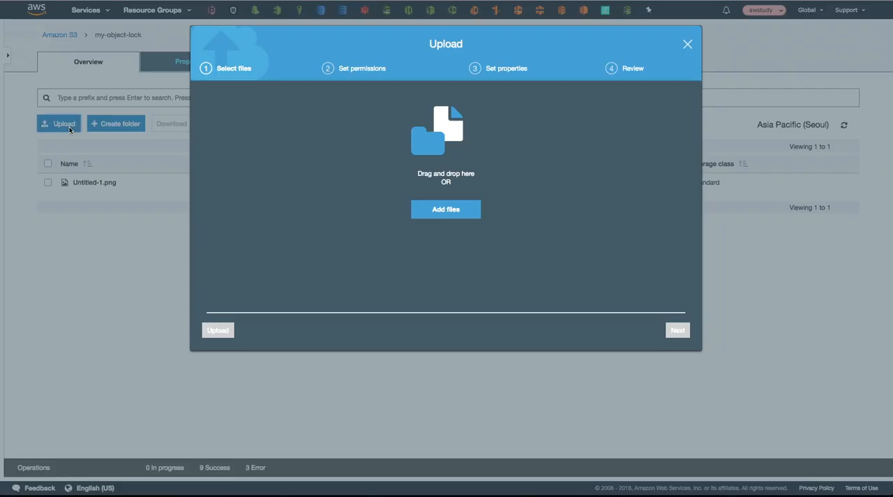
pyautogui.click(427, 211)
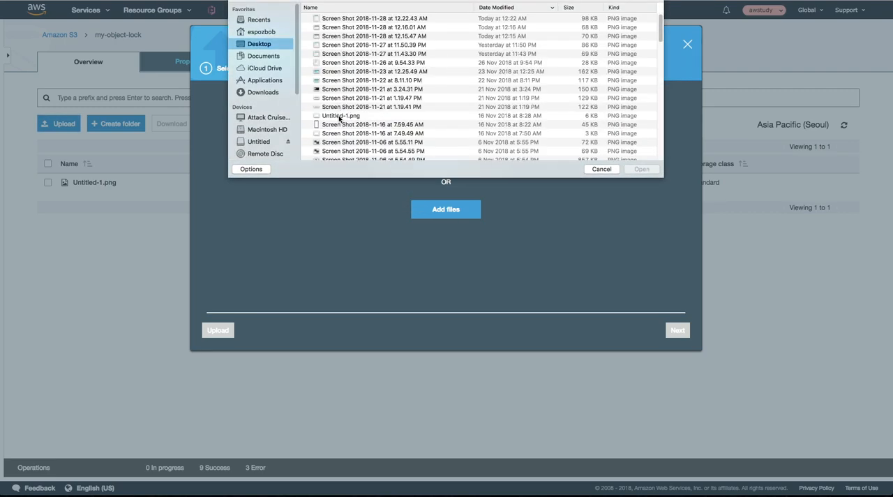
pyautogui.click(340, 116)
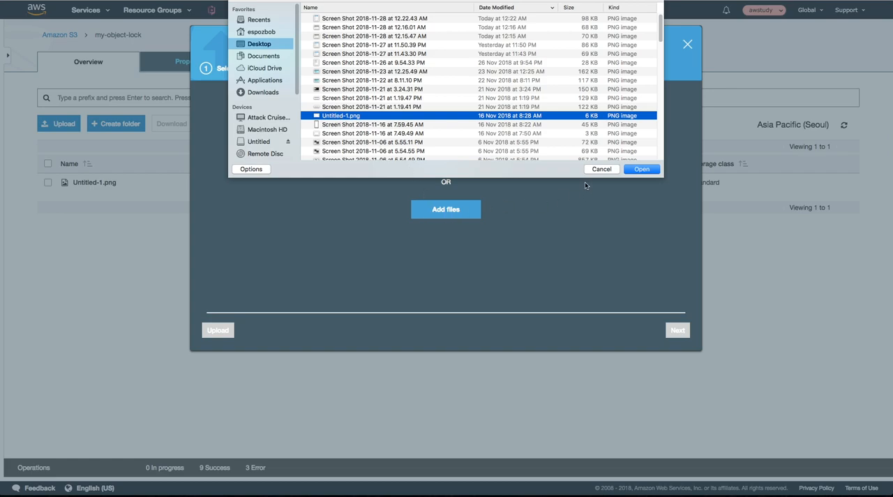
pyautogui.click(639, 171)
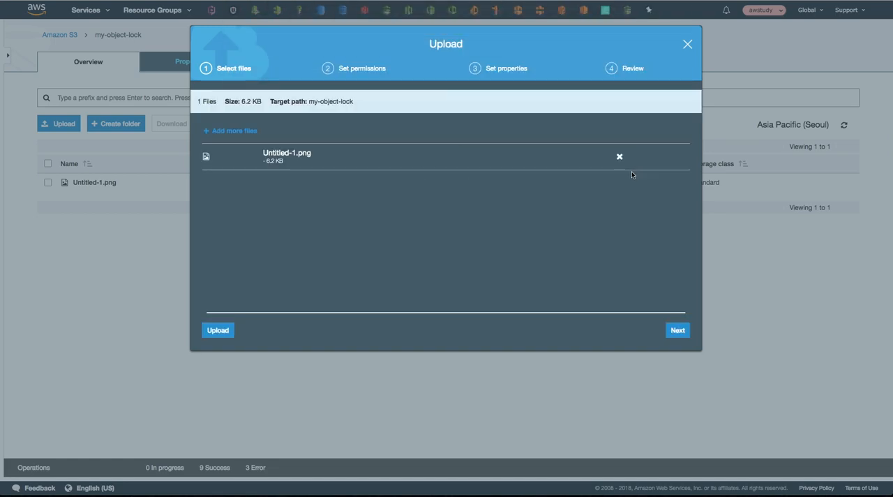
pyautogui.click(219, 331)
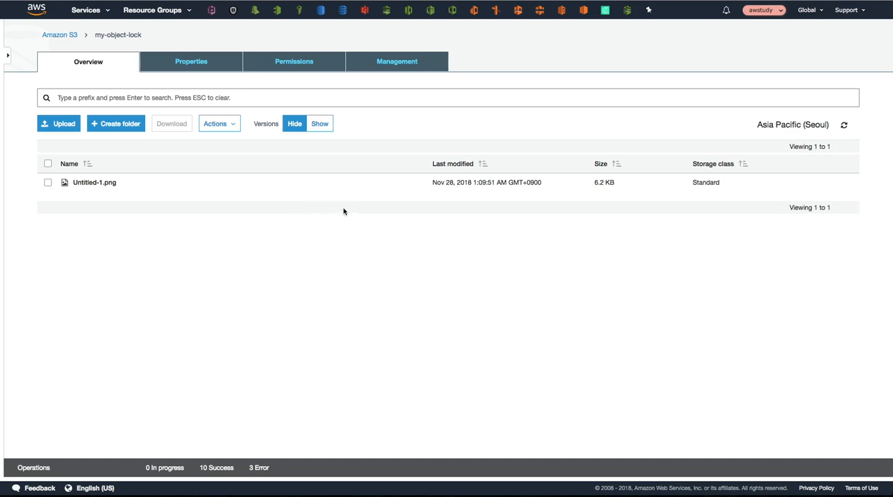
pyautogui.click(320, 127)
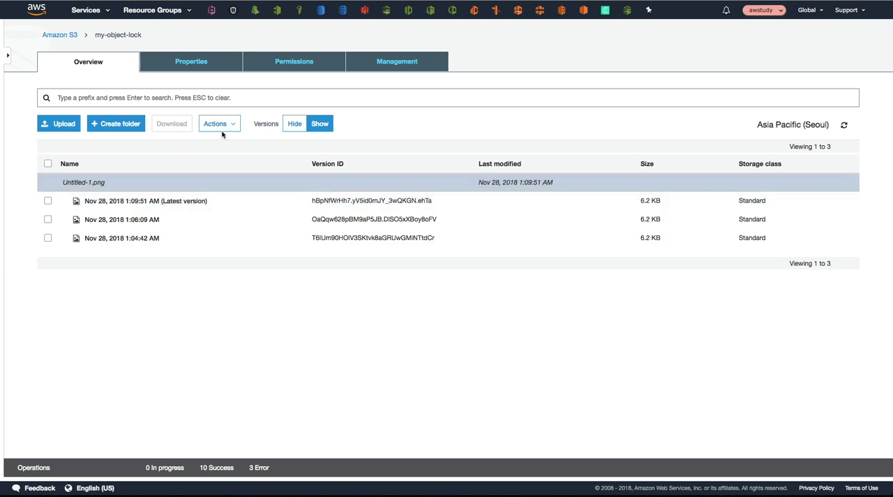
# Step: Hide the object versions and open the Object lock settings of Untitled-1.png
pyautogui.click(294, 126)
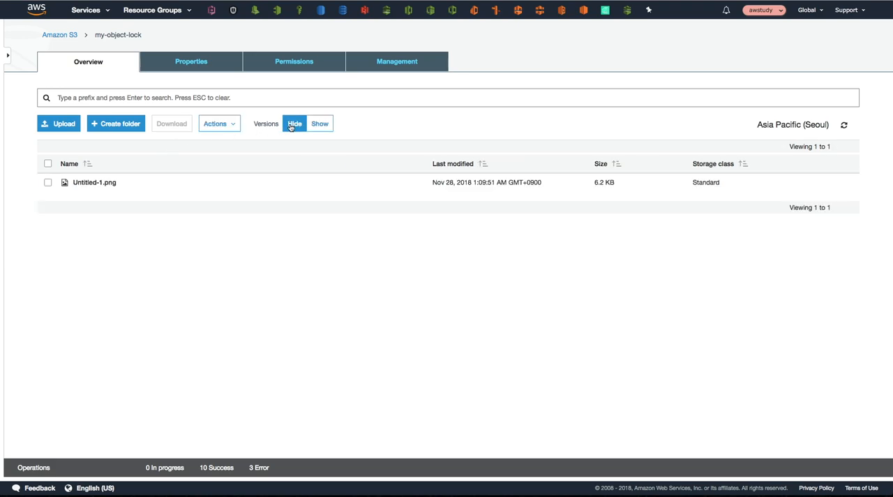
pyautogui.click(80, 183)
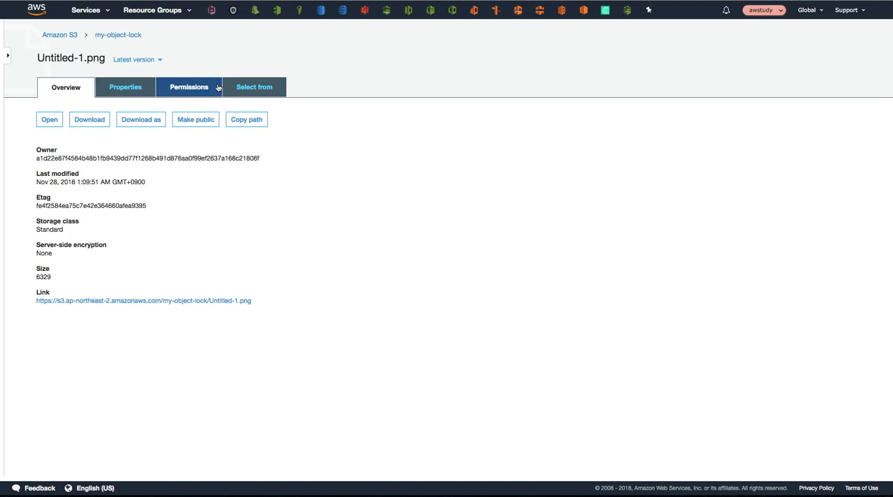
pyautogui.click(133, 88)
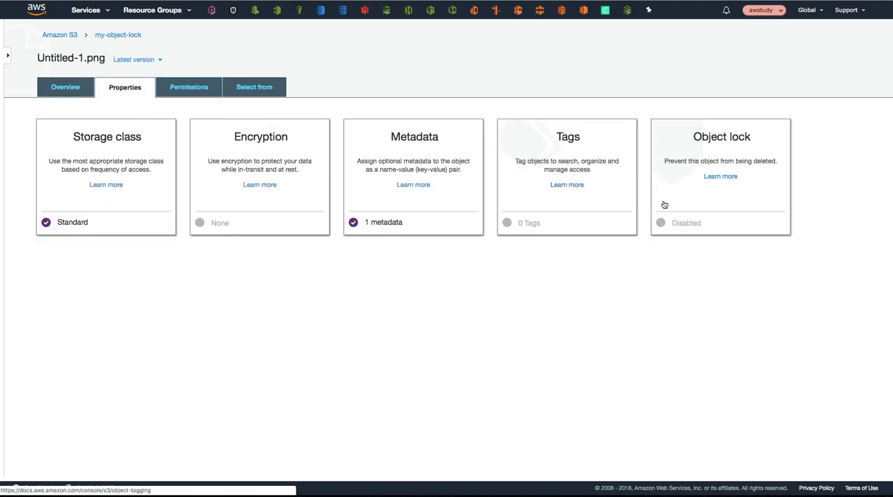
pyautogui.click(681, 228)
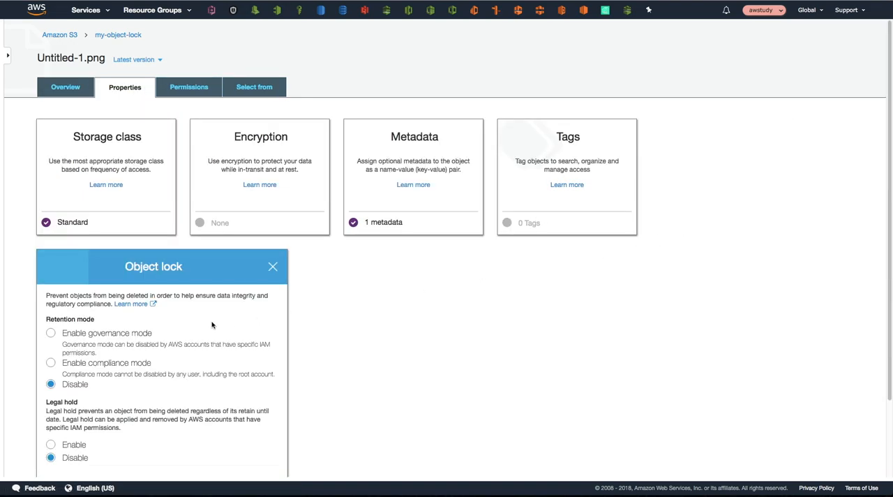
# Step: Enable compliance mode on Untitled-1.png with a retain until date of 2018-11-29, save it and enter "confirm" to approve
pyautogui.scroll(-2, 206, 326)
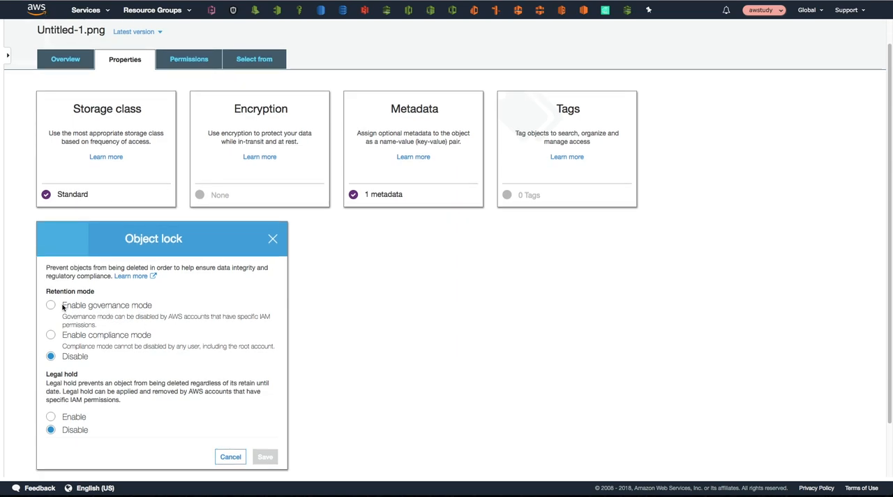
pyautogui.click(52, 336)
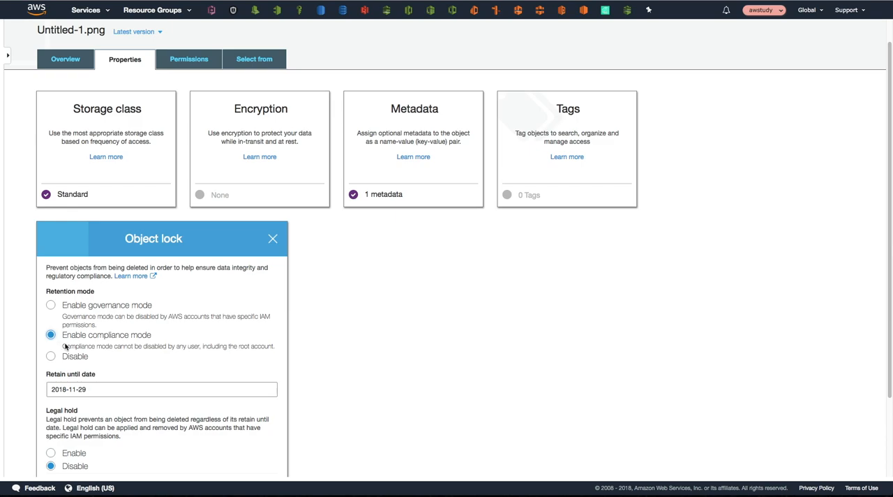
pyautogui.click(91, 391)
pyautogui.scroll(-2, 117, 380)
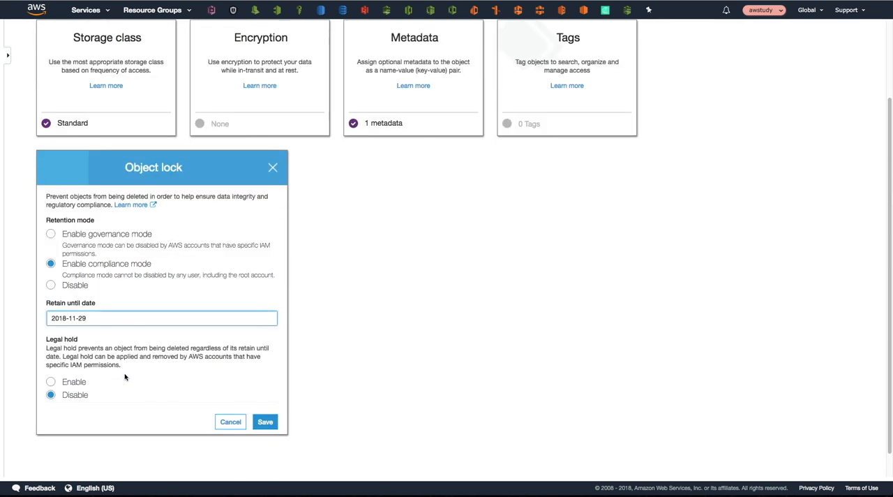
pyautogui.click(266, 422)
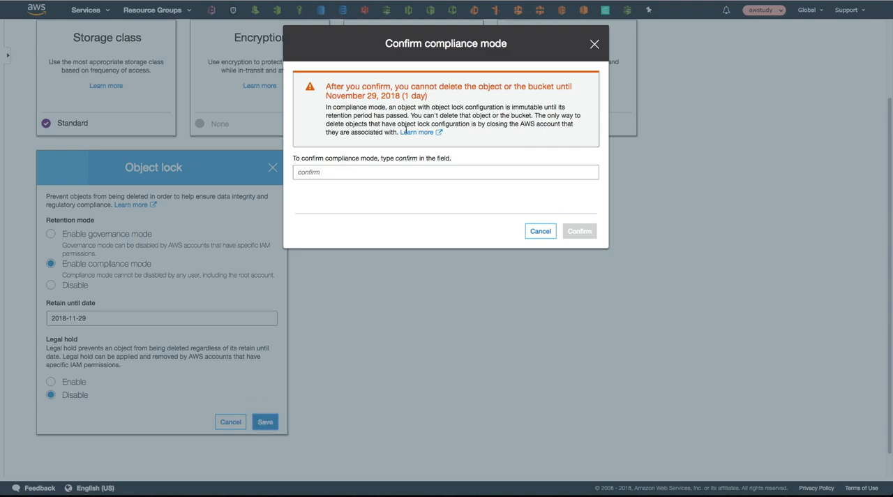
pyautogui.click(326, 171)
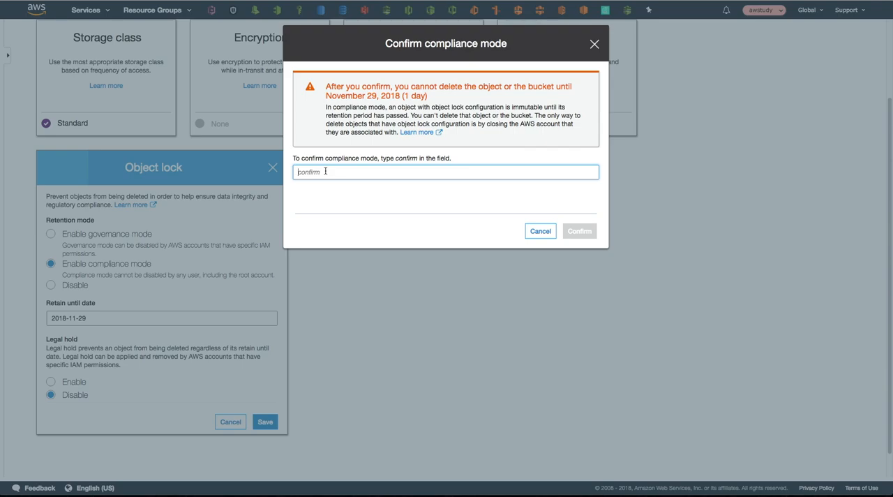
pyautogui.write('confirm')
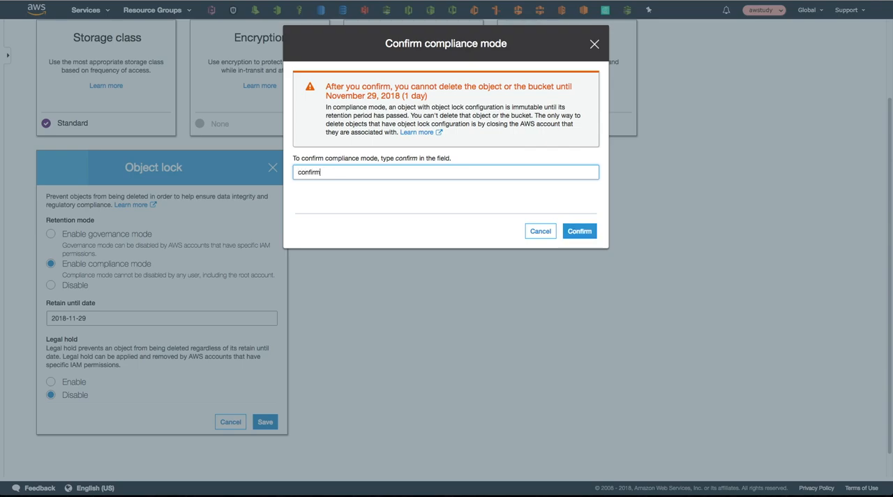
pyautogui.click(571, 227)
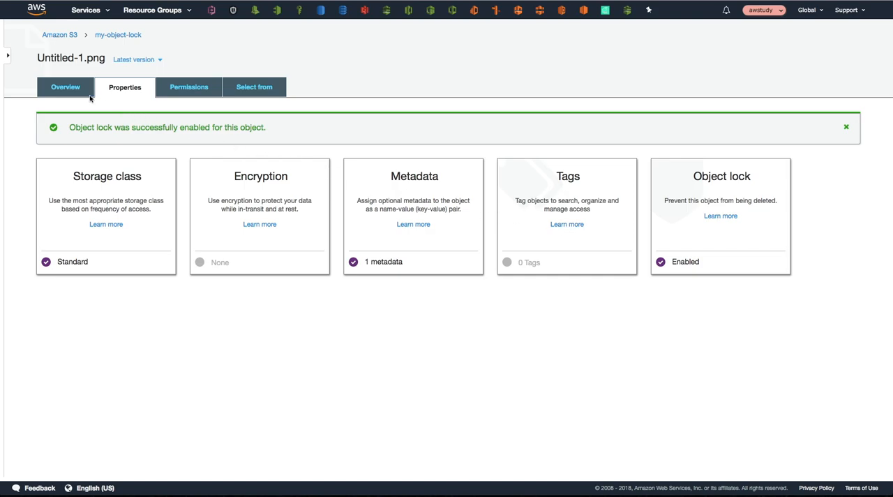
# Step: Delete the compliance-locked Untitled-1.png from the my-object-lock bucket and show the object's versions
pyautogui.click(71, 90)
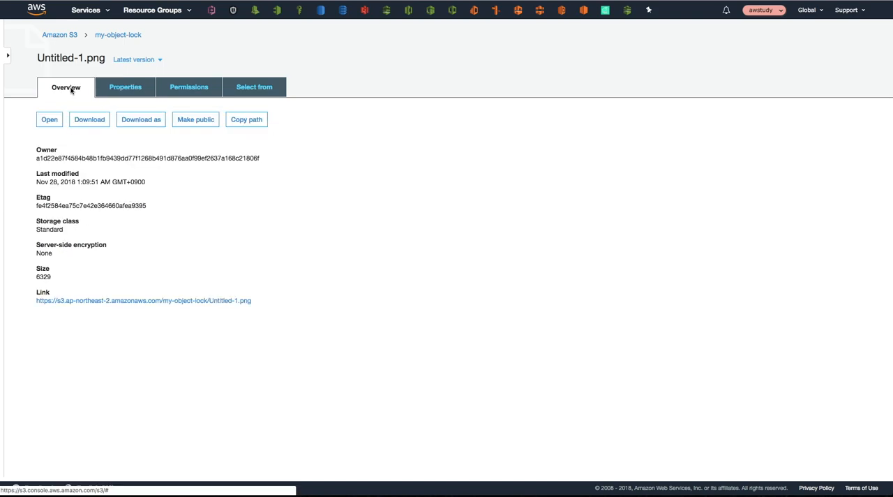
pyautogui.click(111, 36)
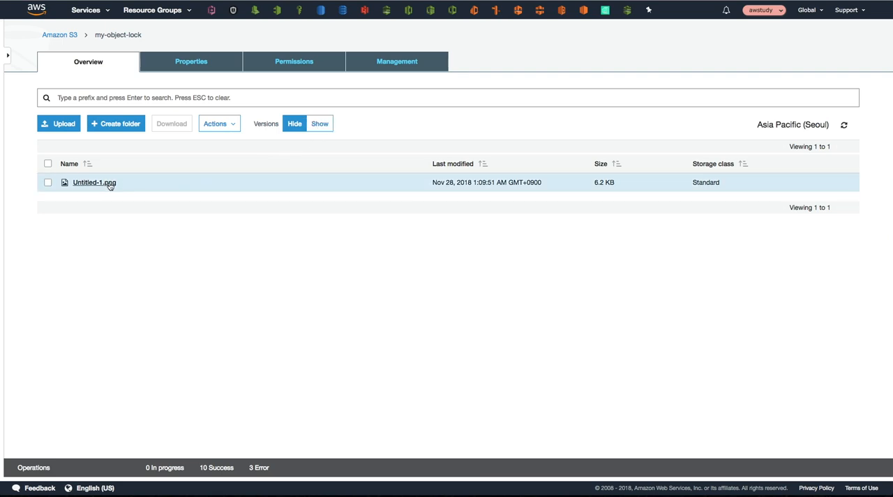
pyautogui.click(48, 183)
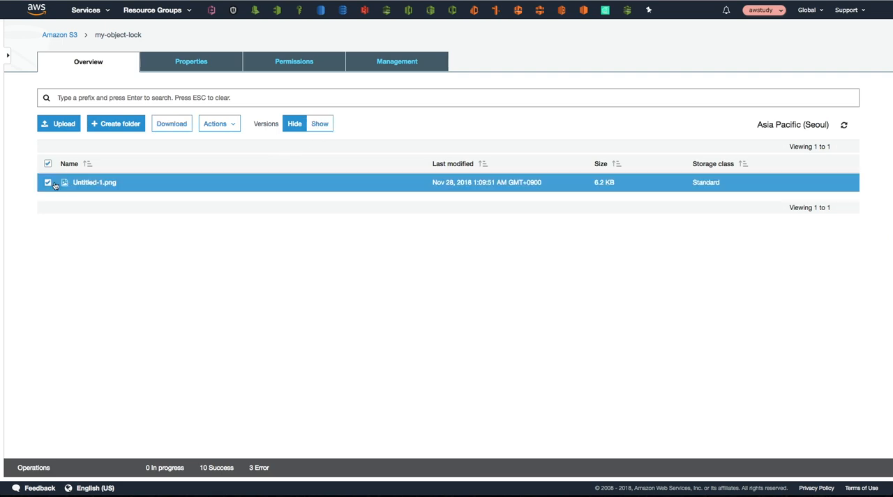
pyautogui.click(218, 123)
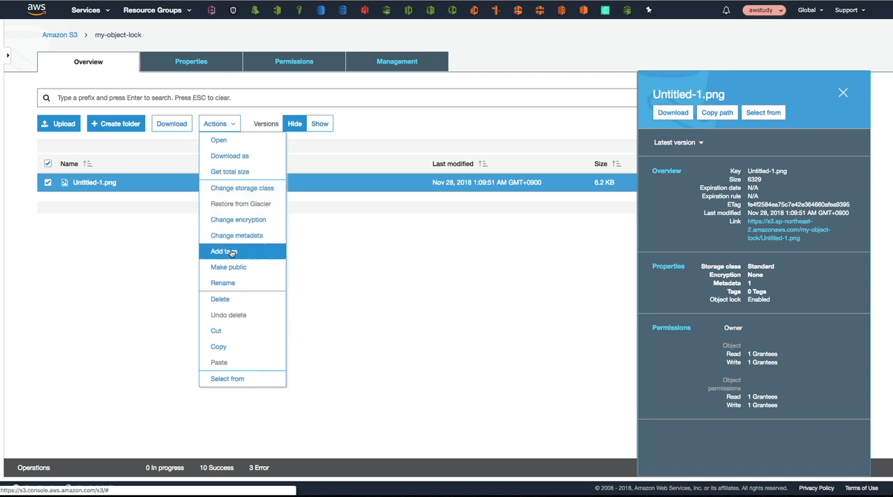
pyautogui.click(235, 297)
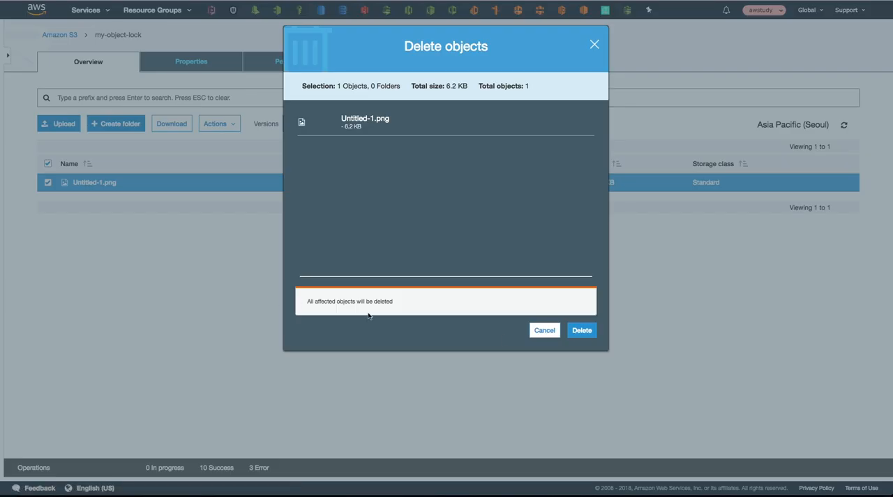
pyautogui.click(582, 331)
pyautogui.click(319, 124)
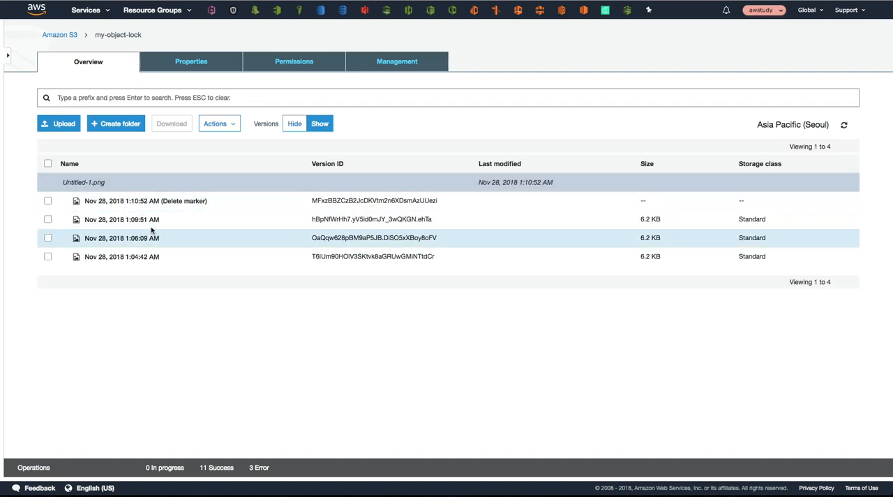
# Step: Try to permanently delete both the delete marker and the 1:09:51 AM compliance-locked version of Untitled-1.png
pyautogui.click(47, 202)
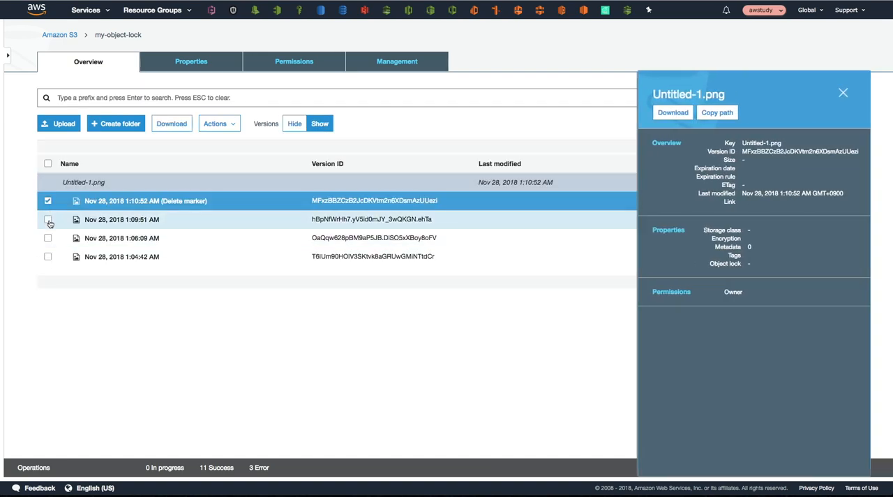
pyautogui.click(48, 220)
pyautogui.click(216, 125)
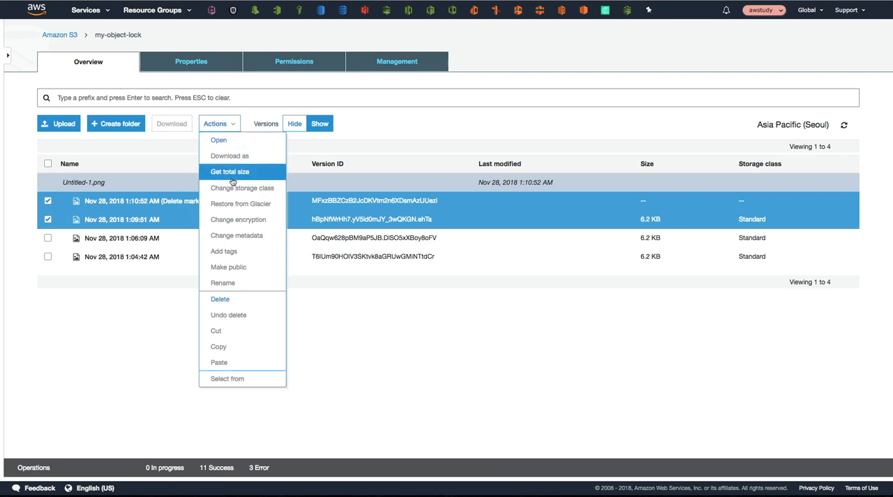
pyautogui.click(221, 299)
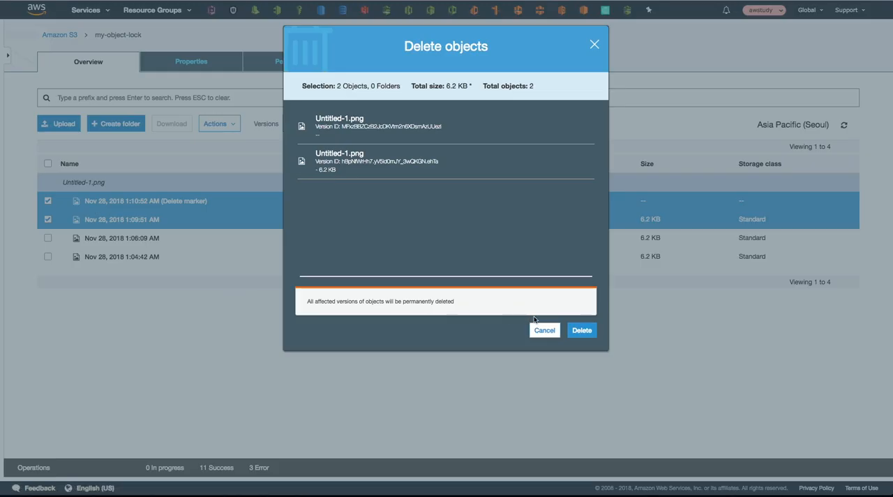
pyautogui.click(581, 331)
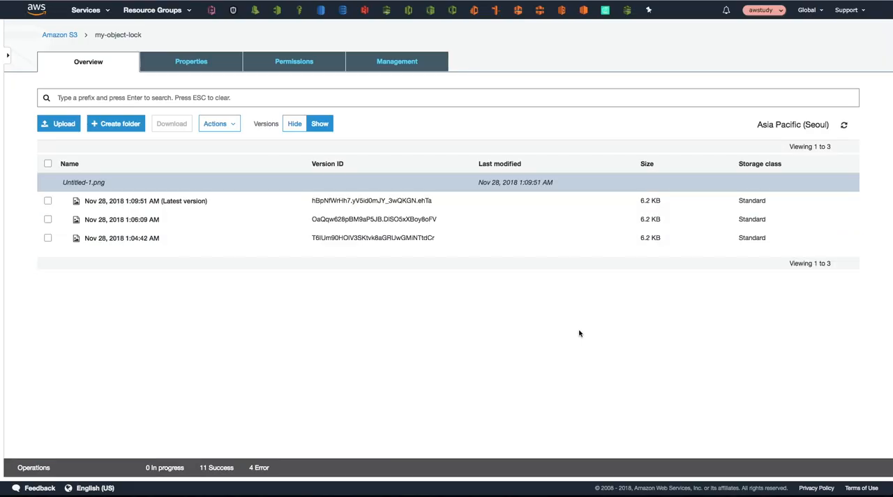
# Step: Examine the Object lock settings of the latest version of Untitled-1.png for which retention options can be changed
pyautogui.click(146, 201)
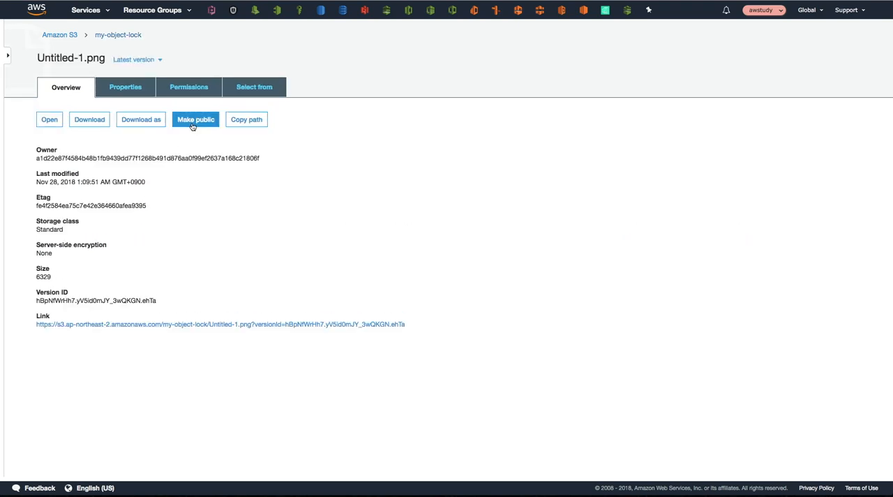
pyautogui.click(127, 91)
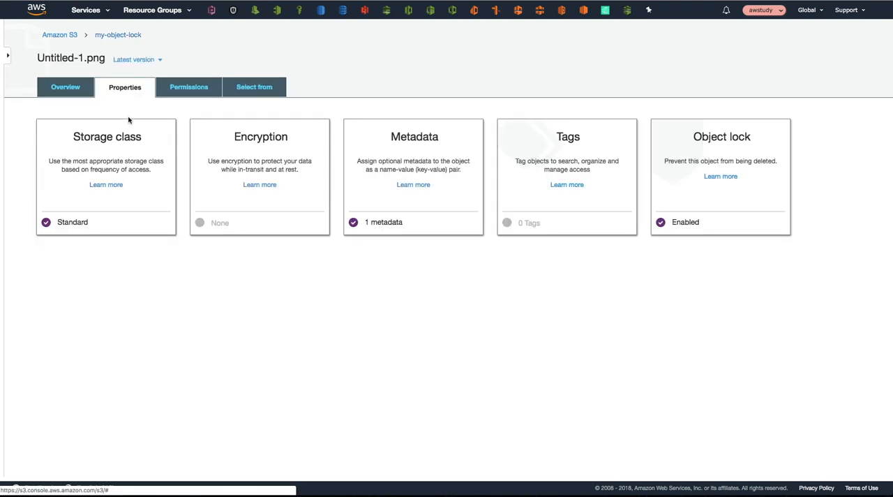
pyautogui.click(684, 224)
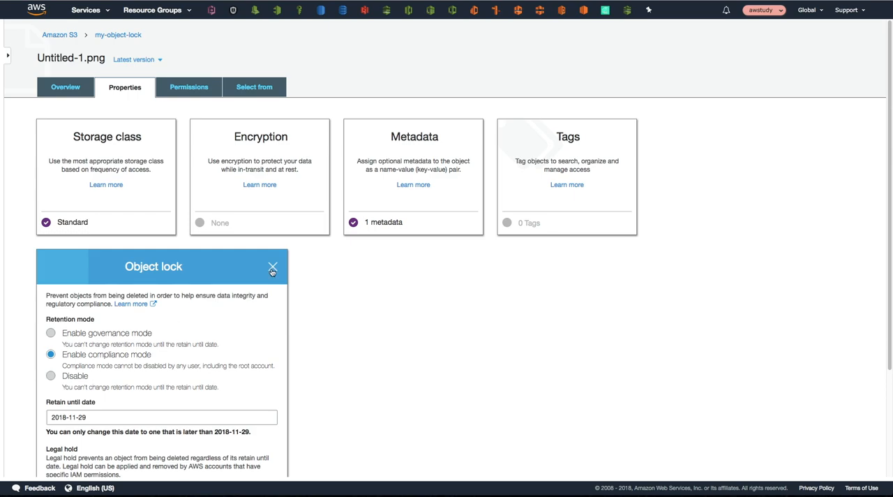
# Step: Try 2018-11-30 as the compliance-mode retain until date and discard the change
pyautogui.click(119, 420)
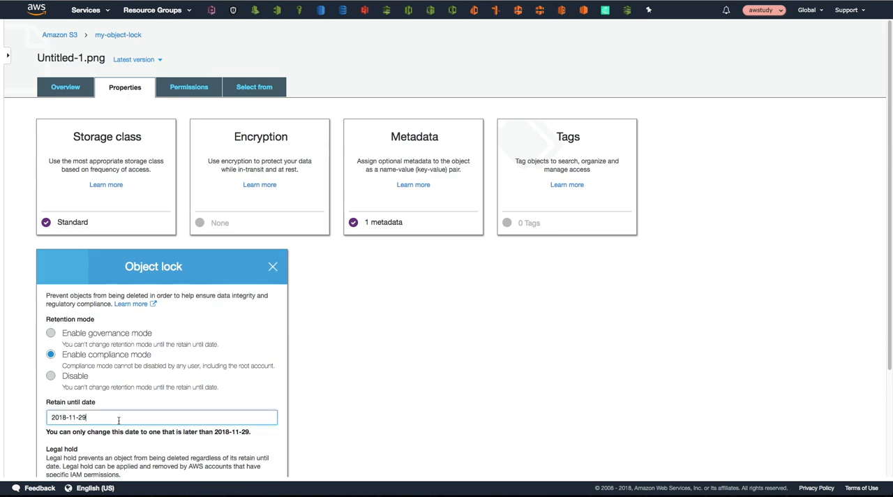
pyautogui.scroll(-2, 122, 417)
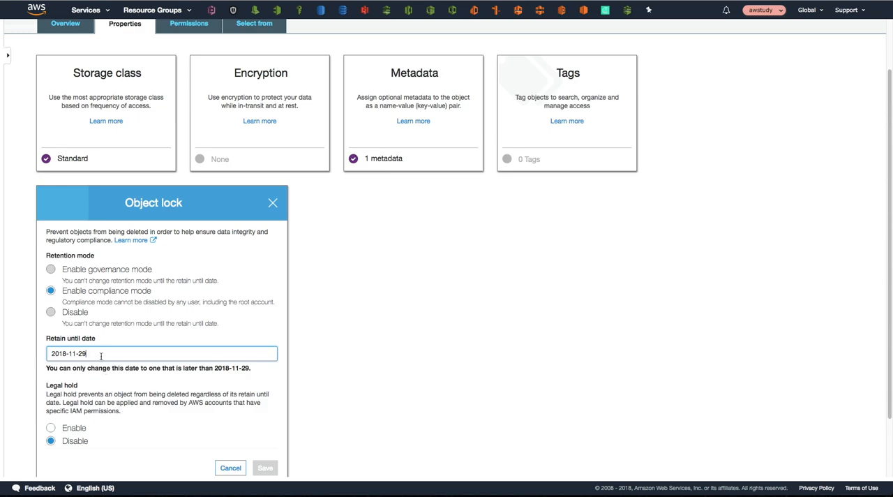
pyautogui.press('BackSpace')
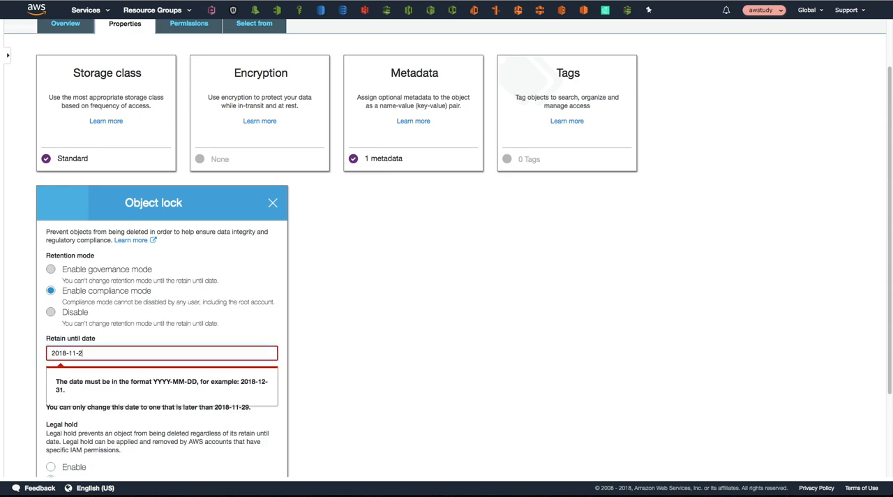
pyautogui.write('8')
pyautogui.press('BackSpace')
pyautogui.write('30')
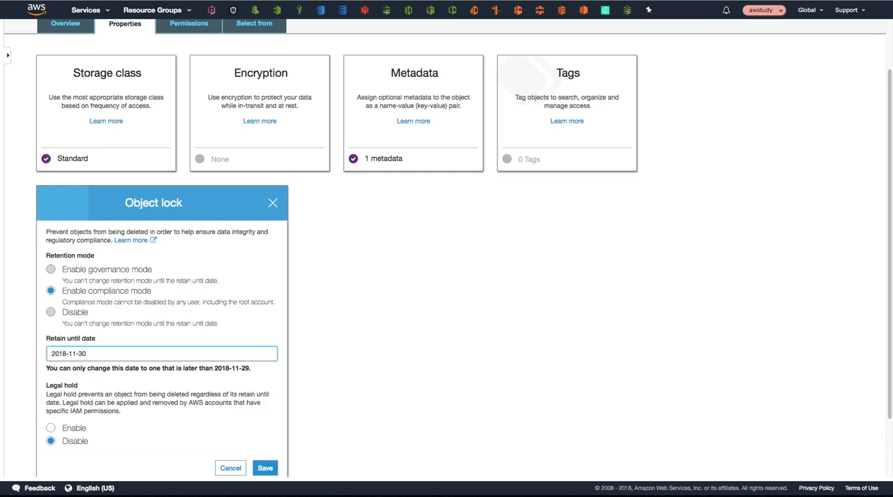
pyautogui.click(241, 471)
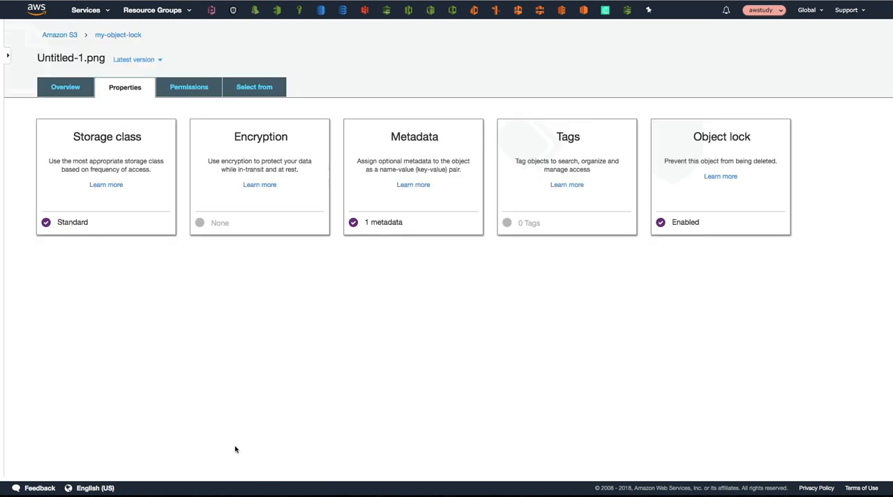
# Step: Try to disable the governance retention mode on the 1:06:09 AM version of Untitled-1.png in the my-object-lock bucket
pyautogui.click(119, 37)
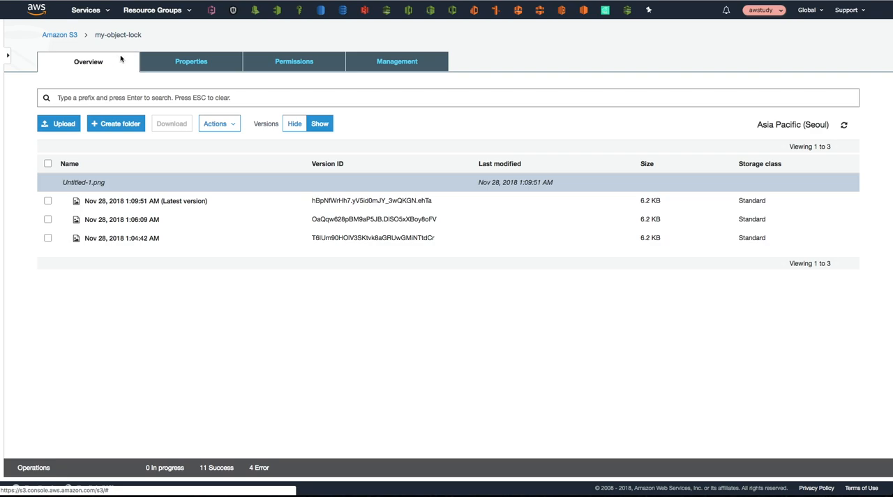
pyautogui.click(47, 220)
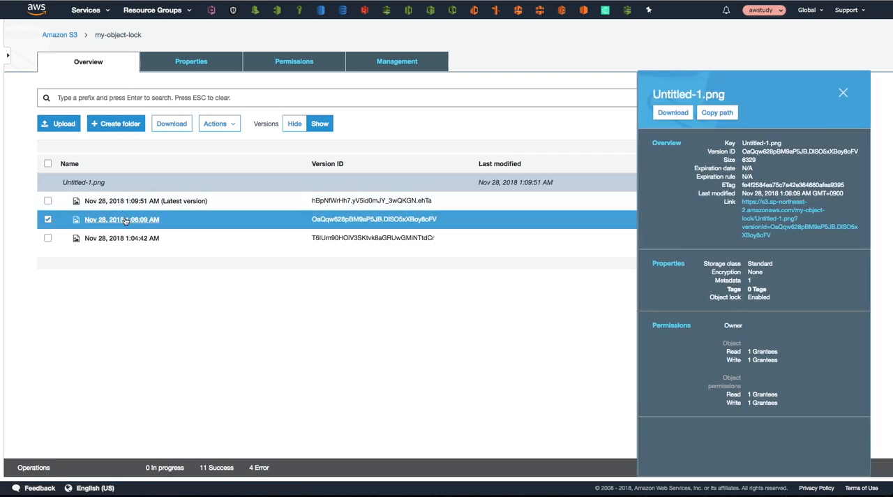
pyautogui.click(125, 220)
pyautogui.click(126, 89)
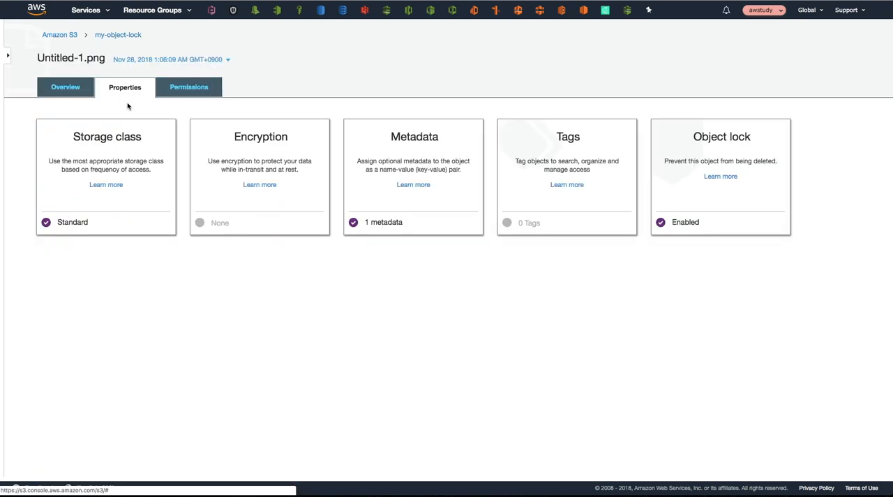
pyautogui.click(690, 224)
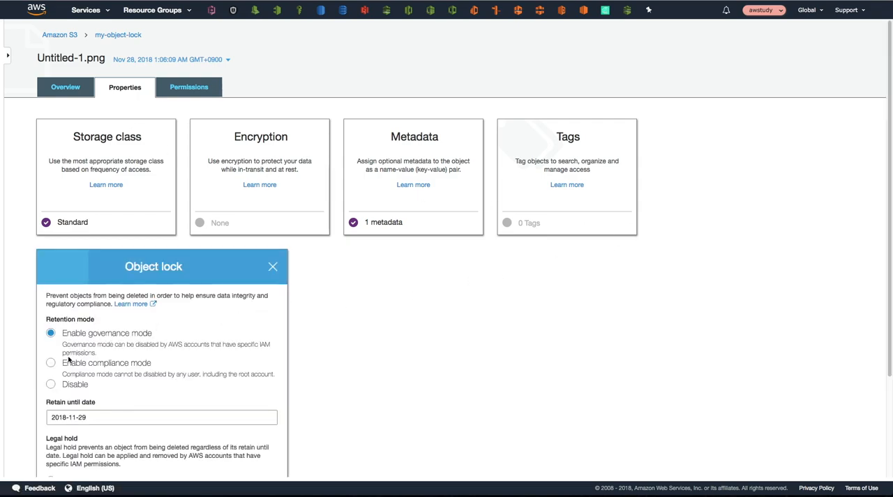
pyautogui.click(51, 385)
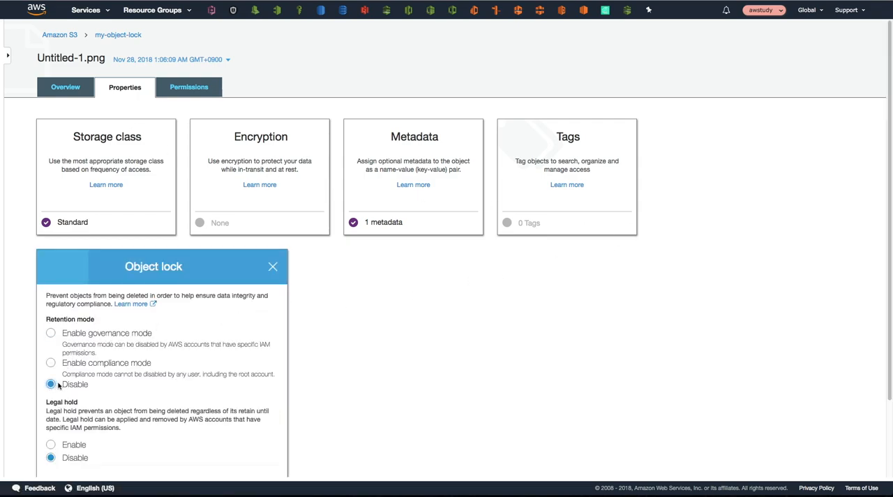
pyautogui.scroll(-3, 214, 351)
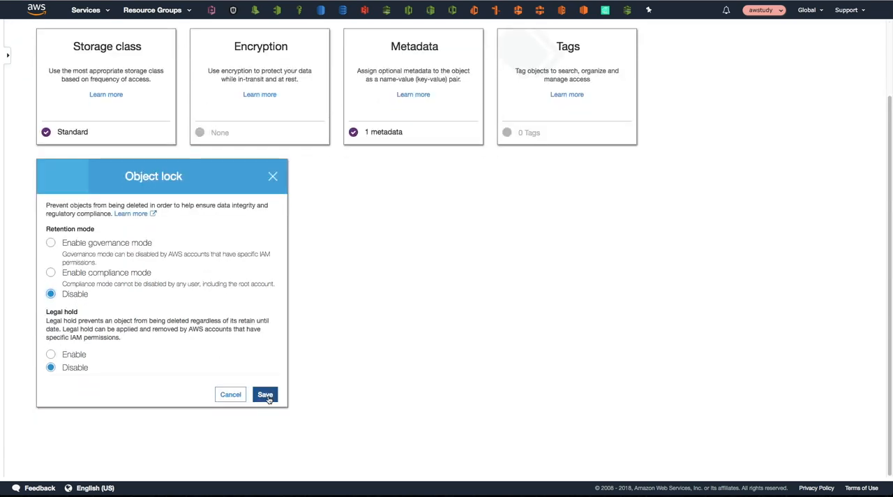
pyautogui.click(265, 395)
pyautogui.click(274, 432)
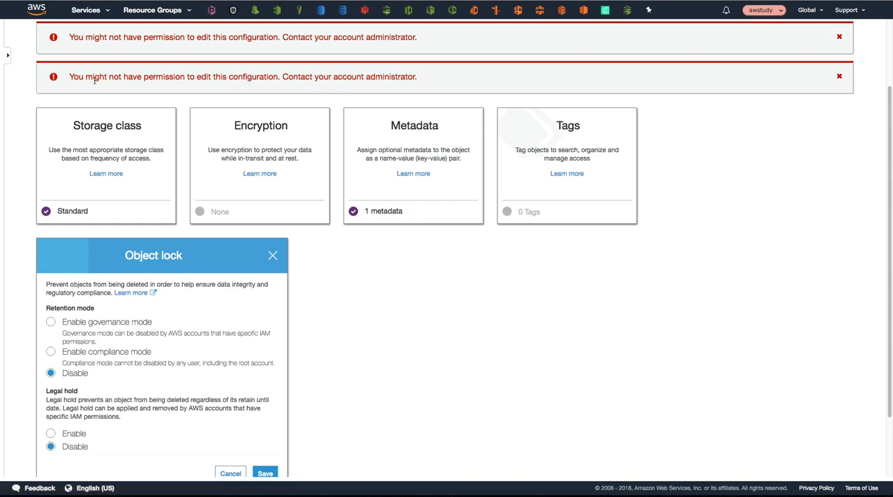
pyautogui.scroll(3, 277, 269)
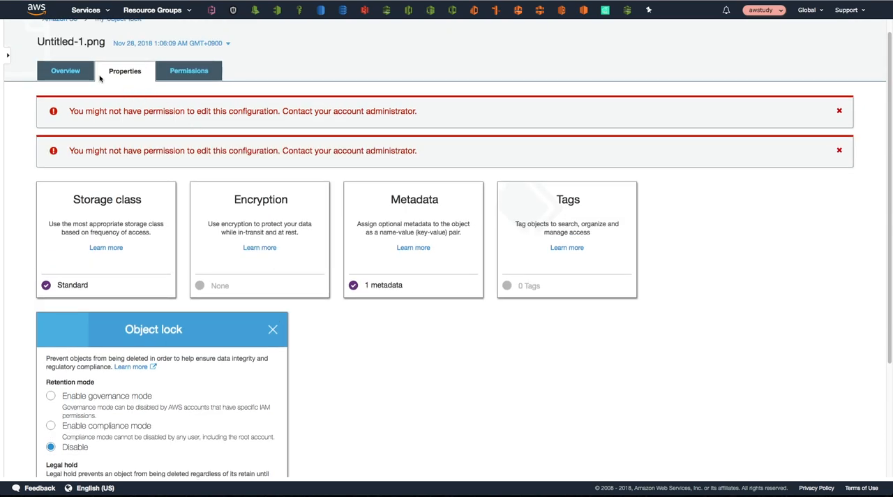
pyautogui.click(75, 78)
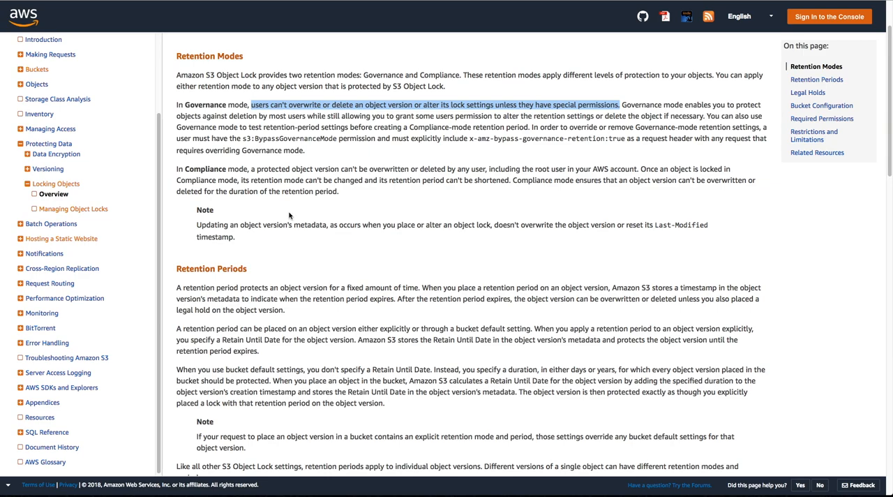
# Step: Switch to the S3 Object Lock documentation and examine the Required Permissions table for the permission that bypasses governance retention
pyautogui.click(468, 138)
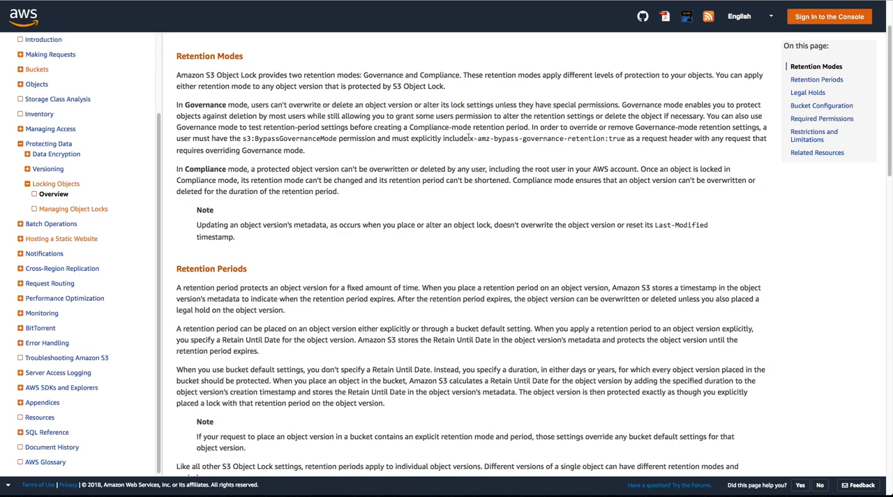
pyautogui.scroll(-5, 453, 137)
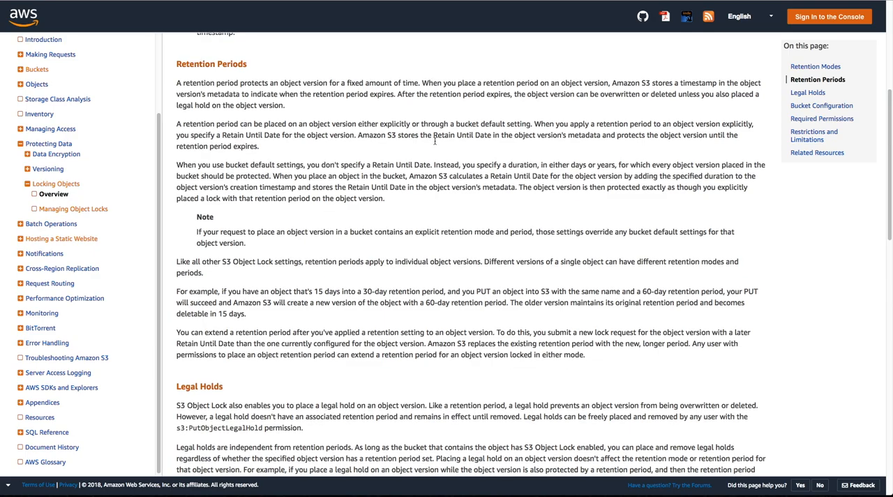
pyautogui.scroll(-15, 435, 142)
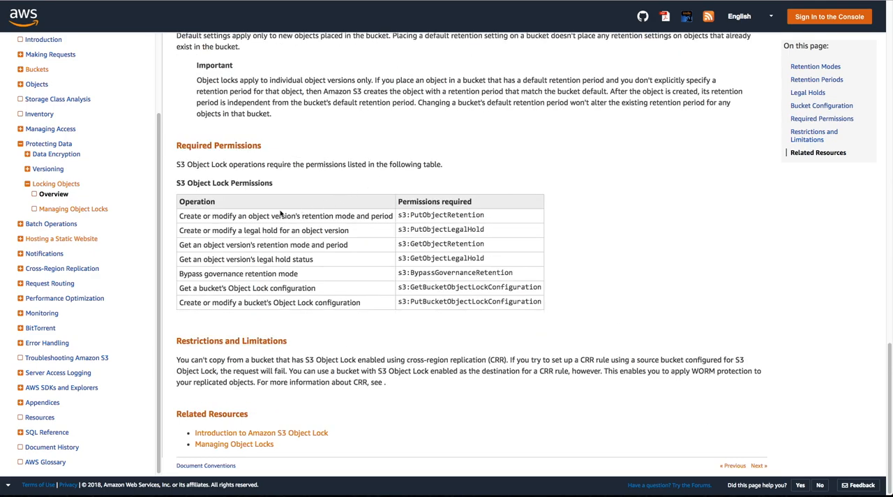
pyautogui.moveTo(177, 185); pyautogui.dragTo(272, 185)
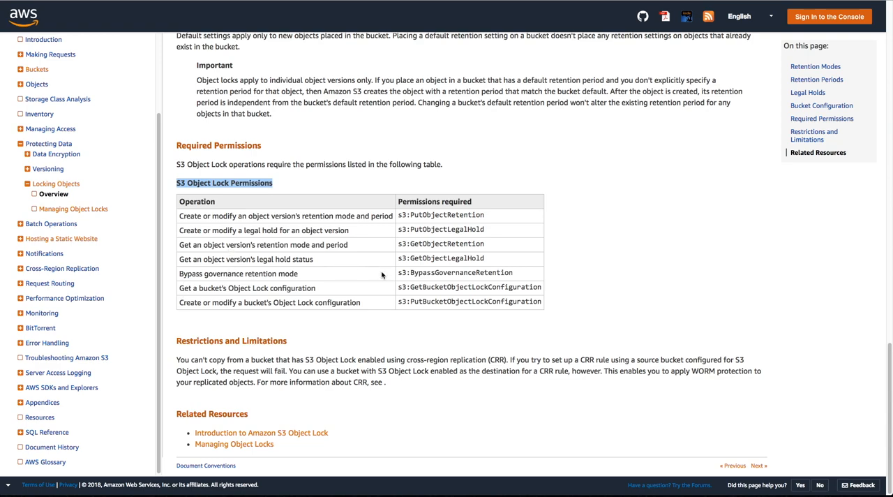
pyautogui.moveTo(398, 273); pyautogui.dragTo(520, 279)
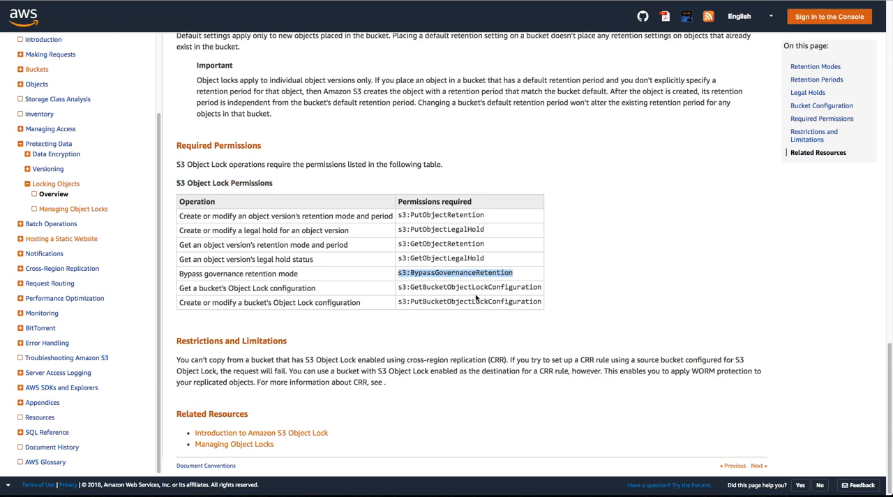
pyautogui.click(389, 283)
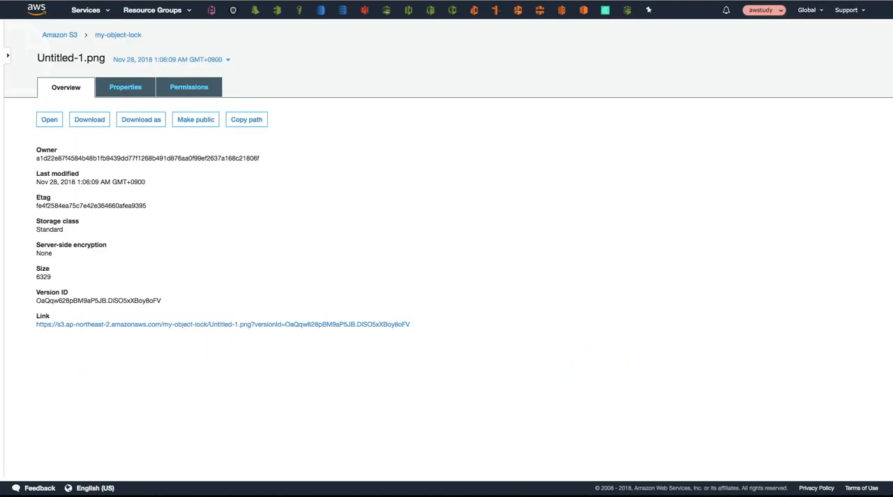
# Step: Hide the object versions in the my-object-lock bucket and open the bucket's own Object lock settings
pyautogui.click(125, 36)
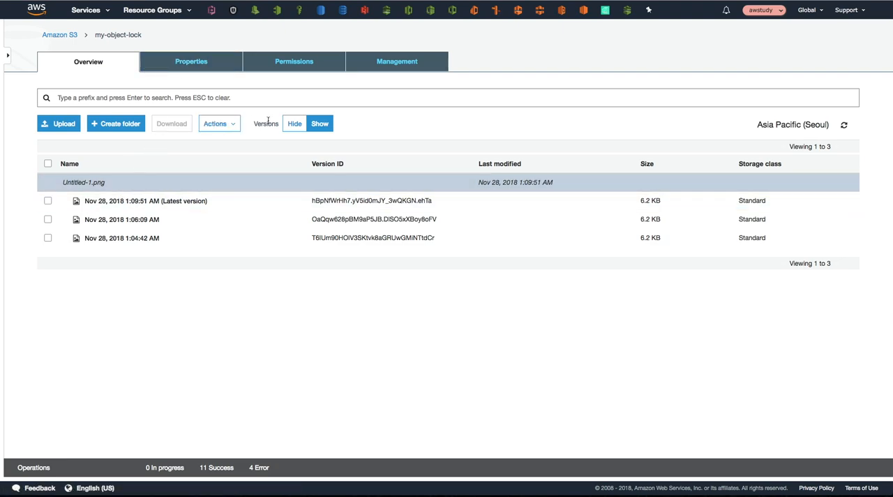
pyautogui.click(289, 126)
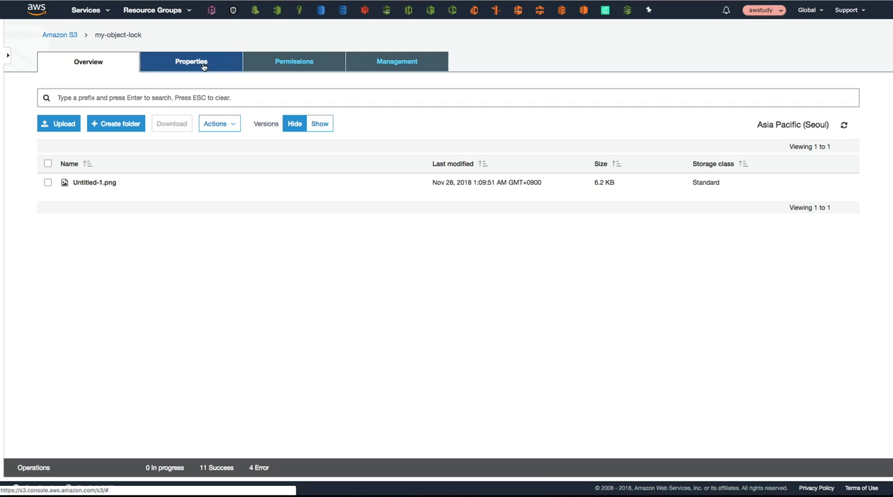
pyautogui.click(204, 66)
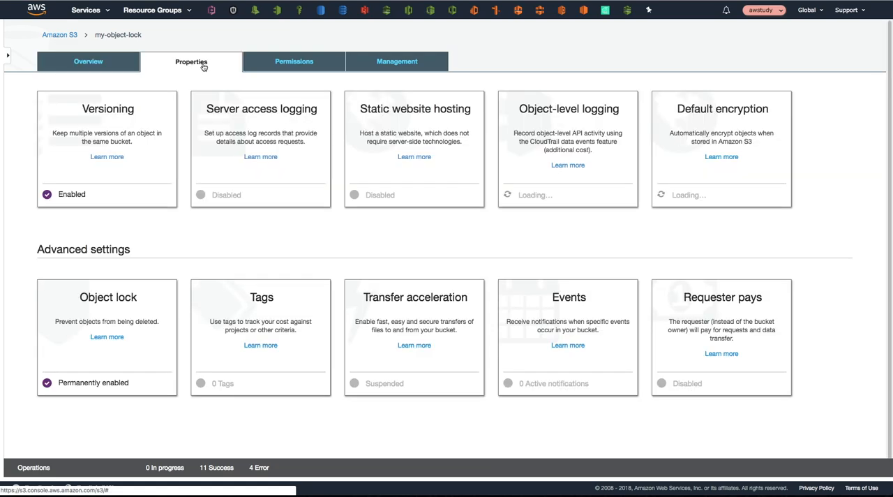
pyautogui.click(103, 376)
pyautogui.scroll(-1, 109, 341)
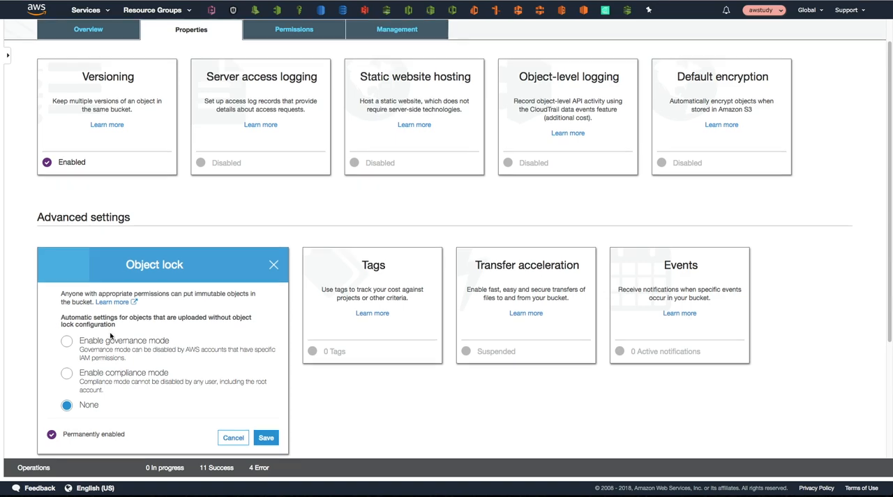
# Step: Set the bucket's automatic object lock to governance mode with a 5-day retention period, saving it with the confirmation word "confirm"
pyautogui.click(66, 325)
pyautogui.doubleClick(63, 419)
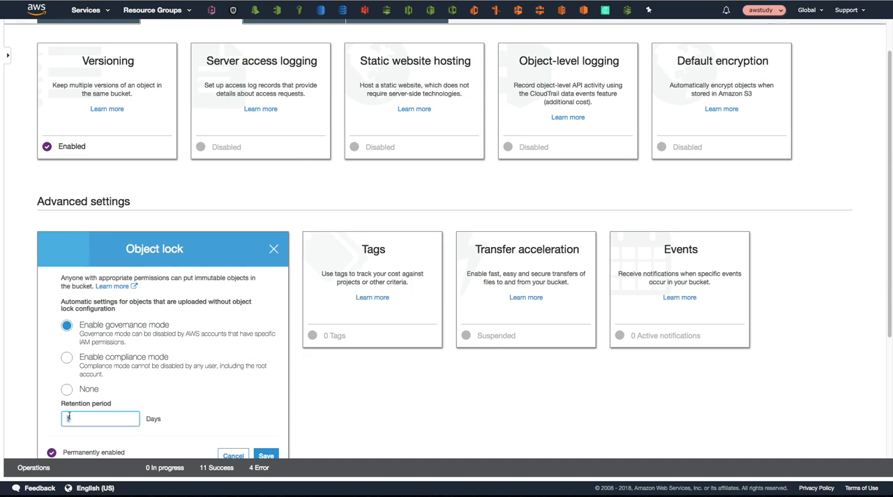
pyautogui.scroll(-1, 256, 440)
pyautogui.click(266, 439)
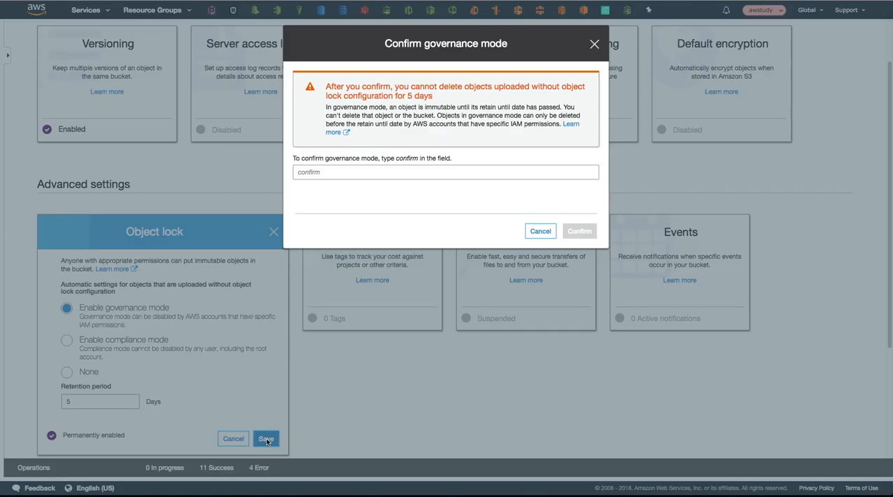
pyautogui.click(324, 173)
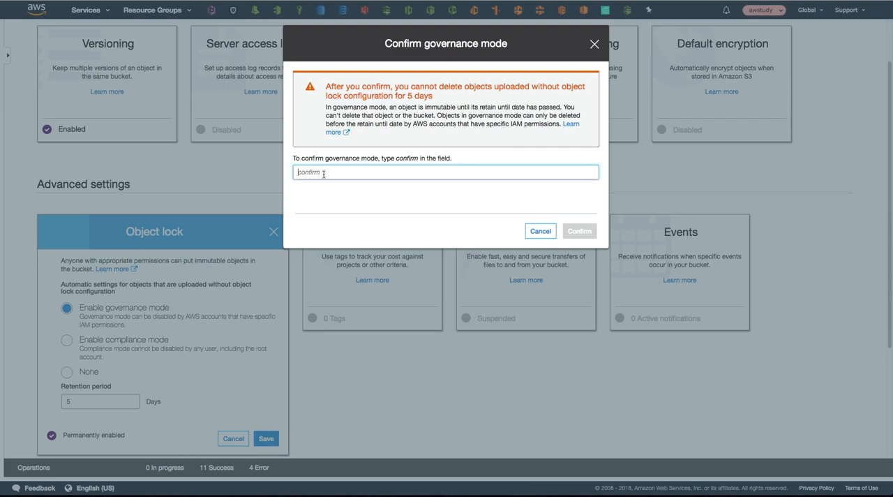
pyautogui.write('confirm')
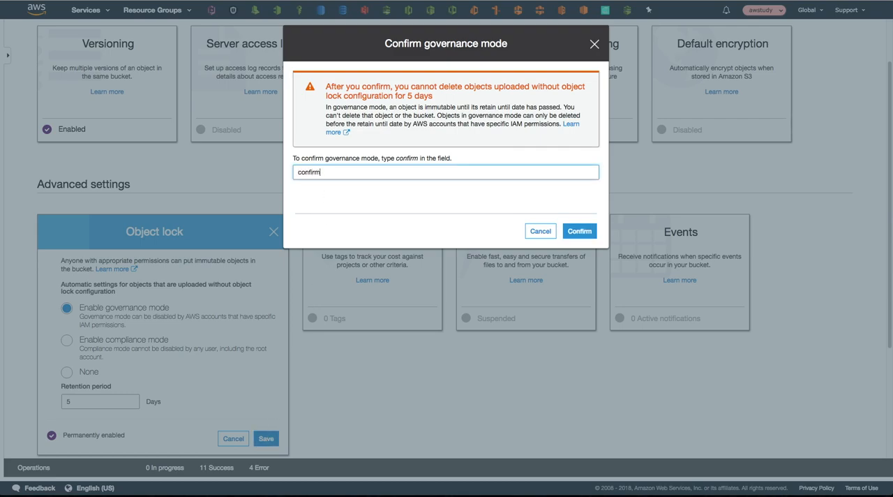
pyautogui.click(574, 232)
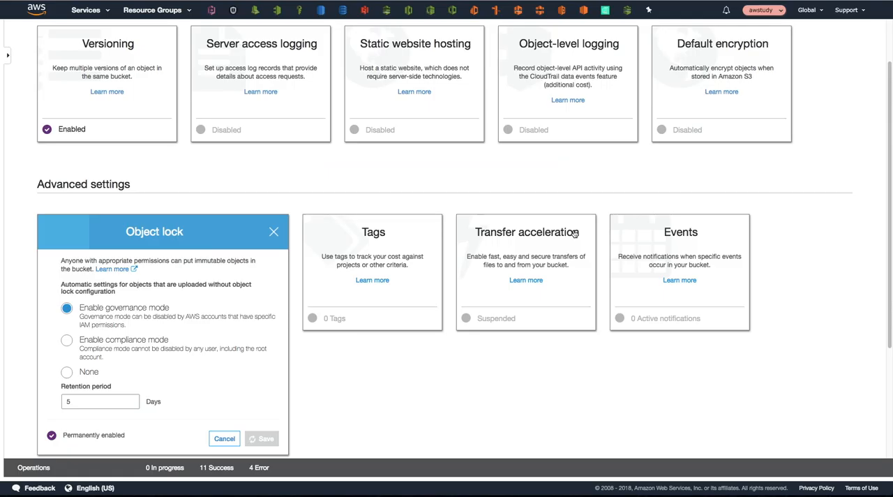
pyautogui.scroll(2, 281, 147)
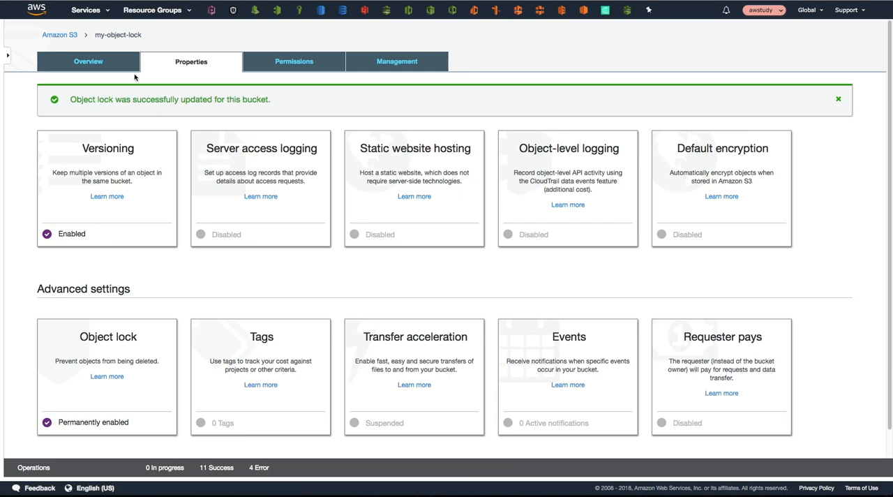
# Step: Examine the Object lock settings of the latest version of Untitled-1.png for its retention mode and retain until date
pyautogui.click(97, 61)
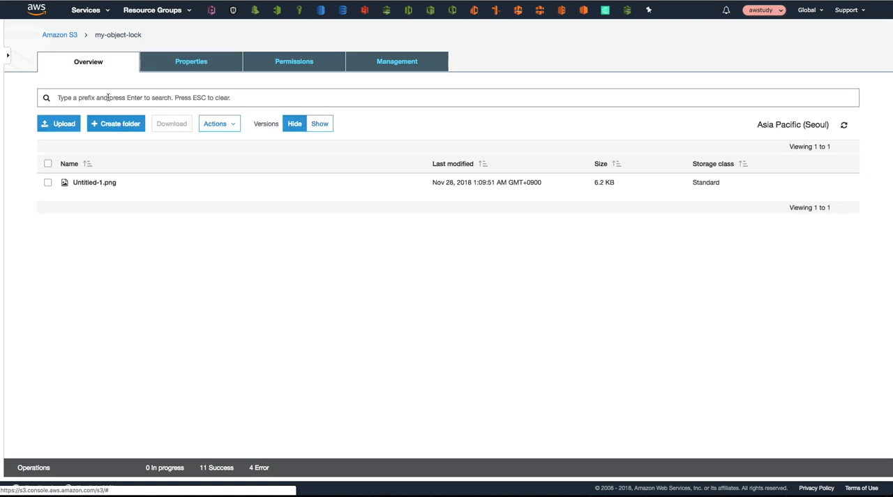
pyautogui.click(73, 183)
pyautogui.click(125, 87)
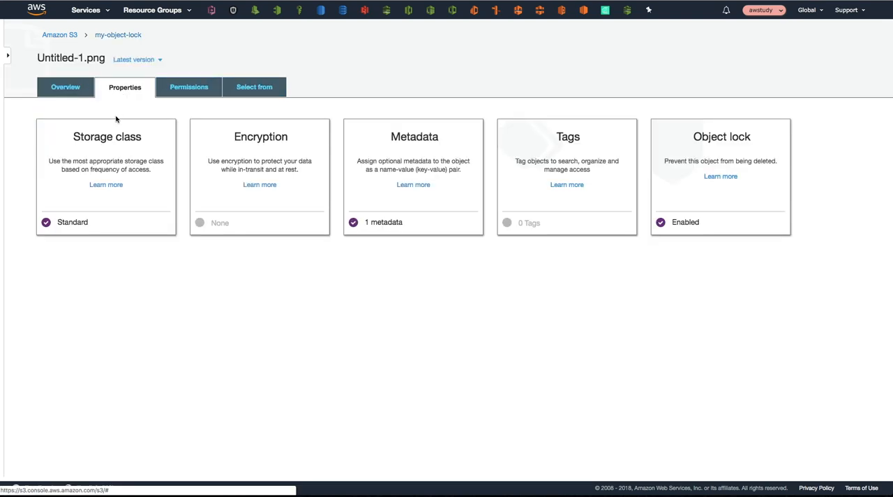
pyautogui.click(689, 223)
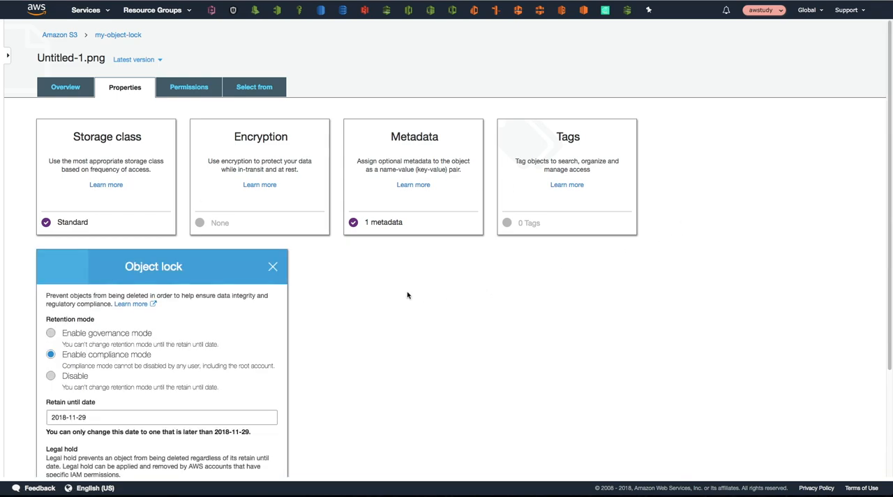
pyautogui.moveTo(89, 417); pyautogui.dragTo(46, 416)
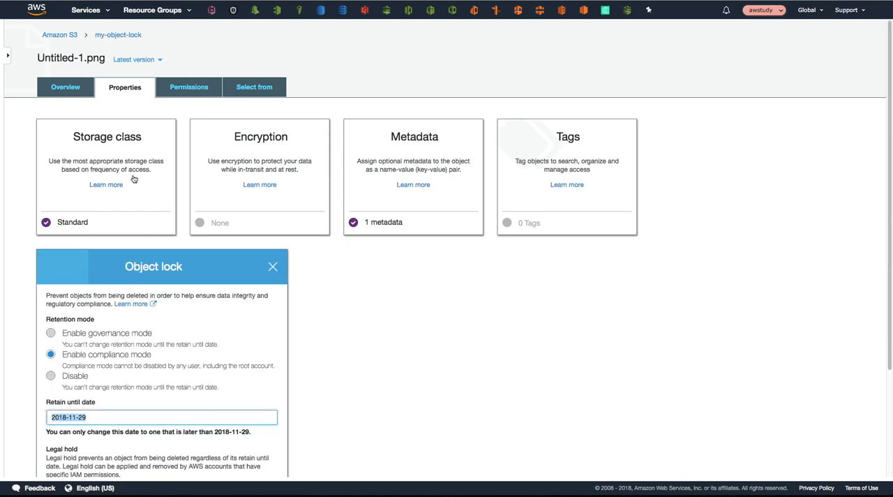
# Step: Upload Screen Shot 2018-11-21 at 1.19.41 PM.png from the Desktop to the my-object-lock bucket
pyautogui.click(118, 37)
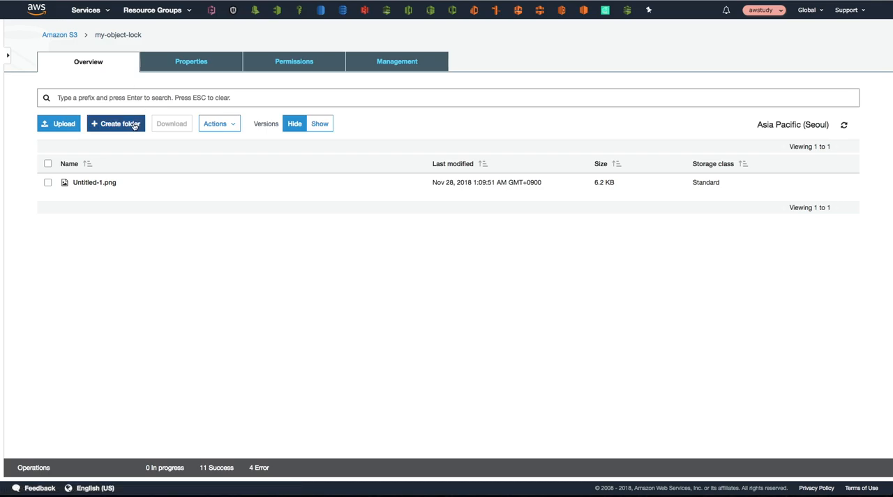
pyautogui.click(71, 127)
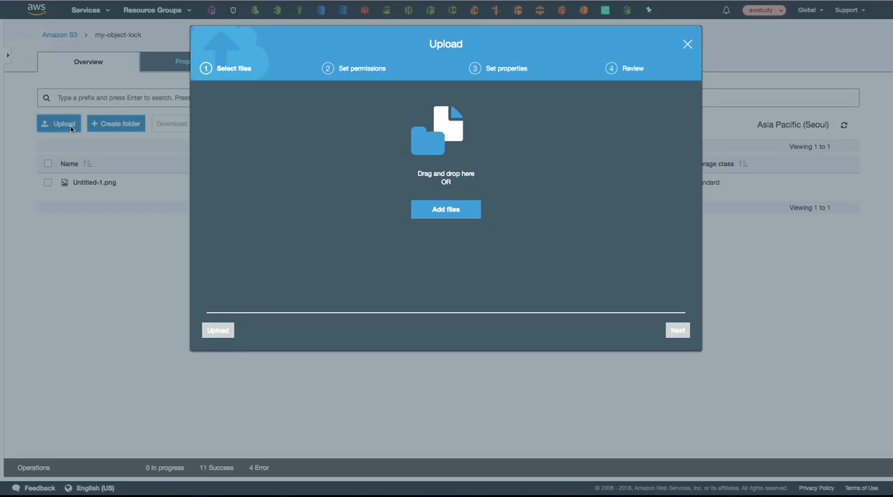
pyautogui.click(418, 209)
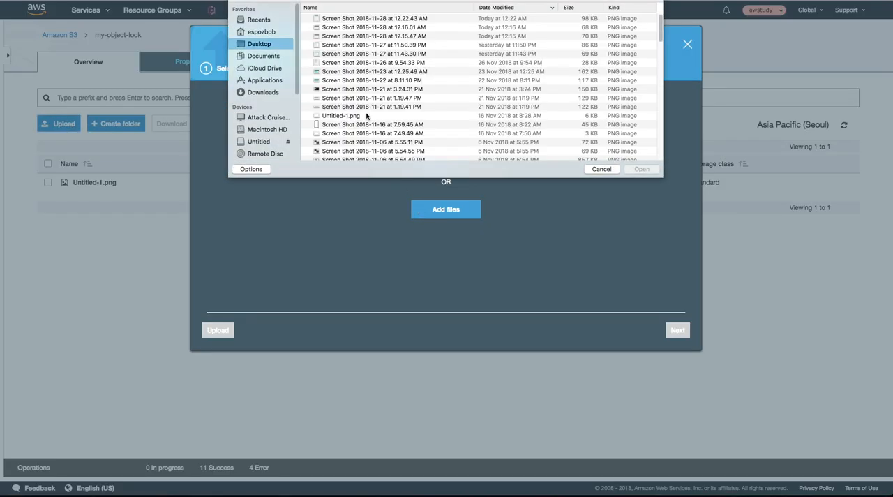
pyautogui.click(360, 107)
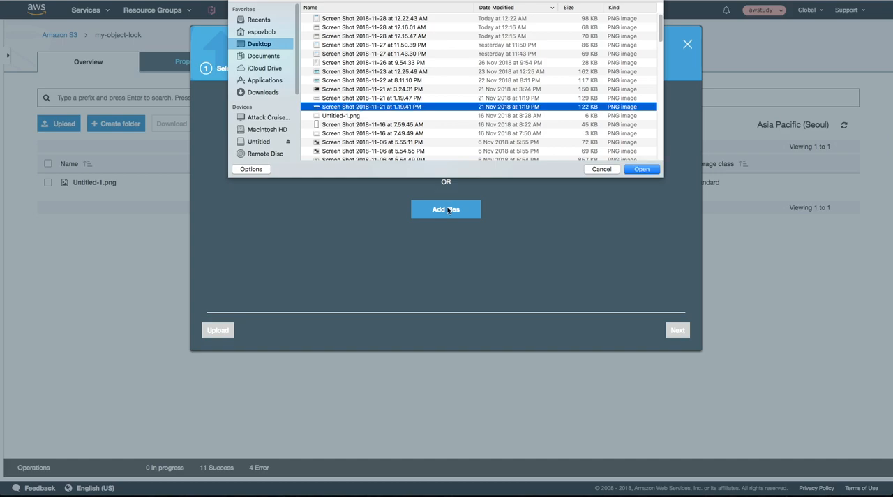
pyautogui.click(641, 170)
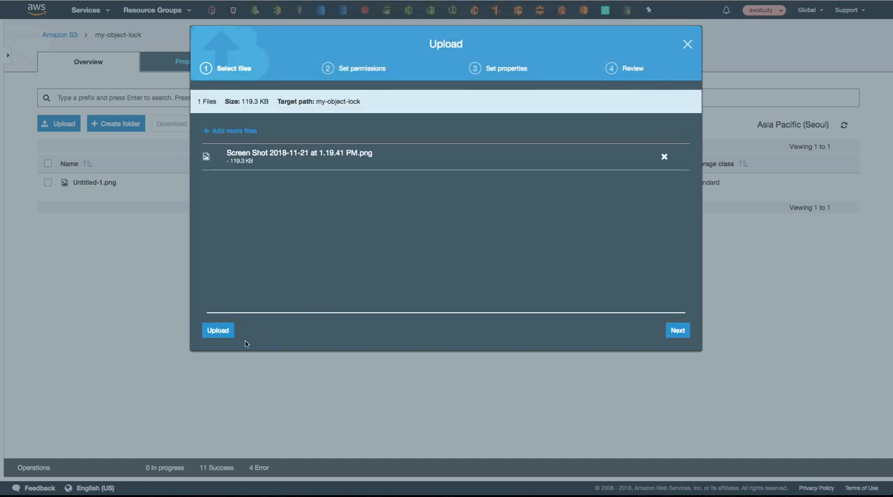
pyautogui.click(219, 332)
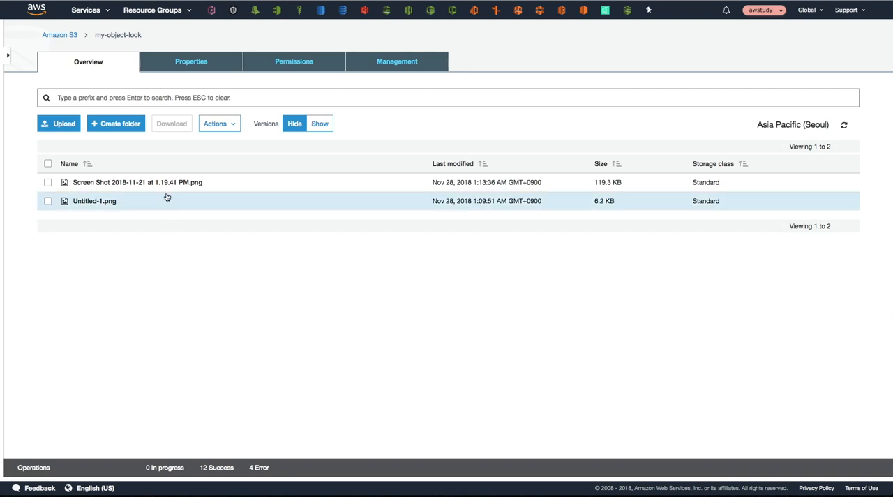
# Step: Examine the Object lock settings of Screen Shot 2018-11-21 at 1.19.41 PM.png for its retention mode and retain until date
pyautogui.click(164, 183)
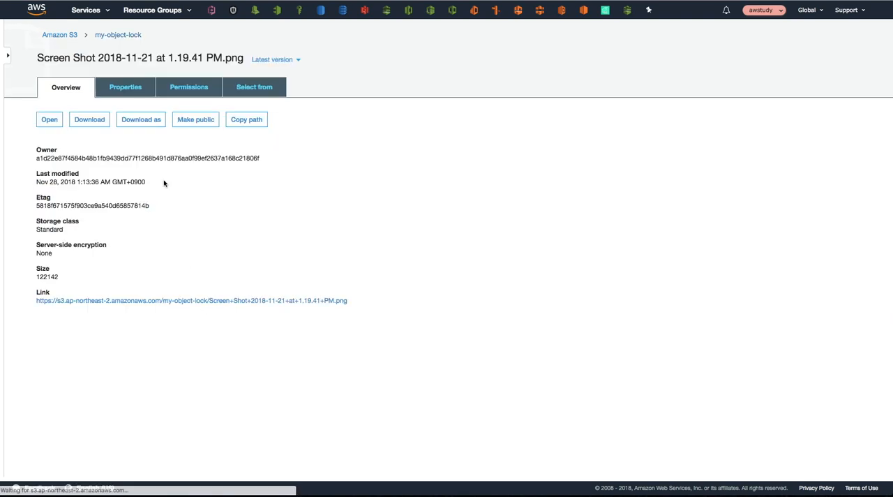
pyautogui.click(132, 89)
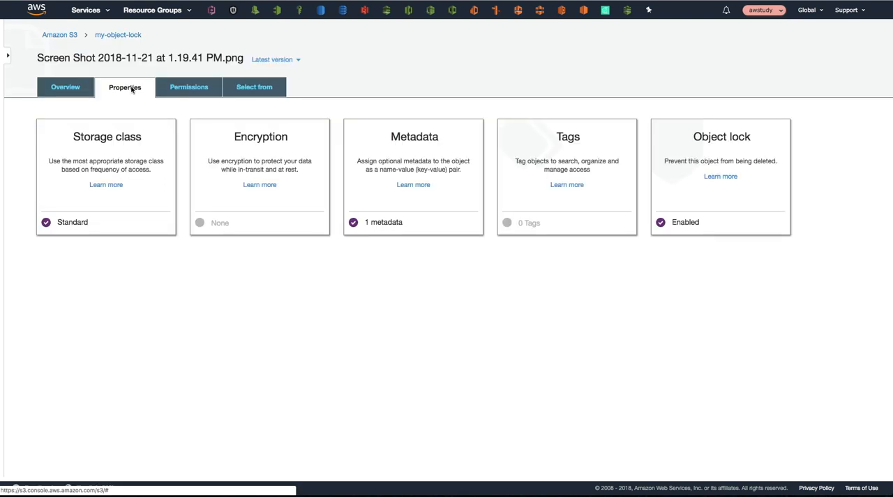
pyautogui.click(696, 225)
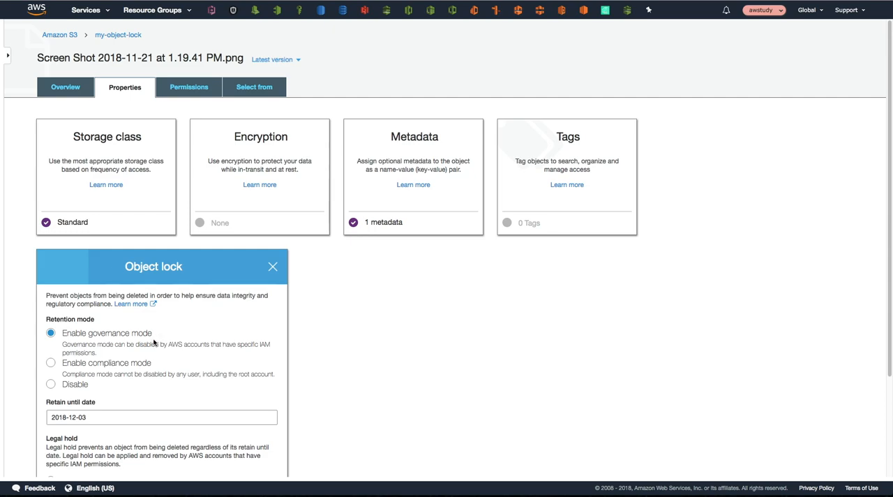
pyautogui.moveTo(85, 418); pyautogui.dragTo(47, 420)
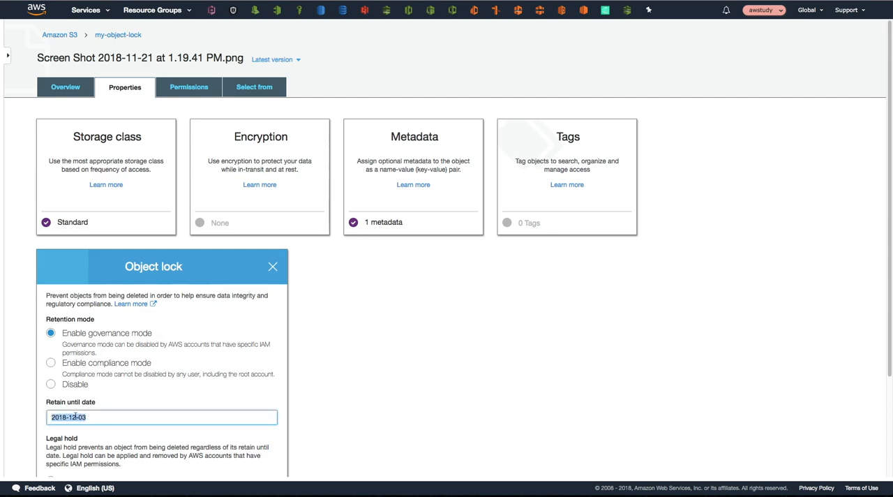
pyautogui.click(110, 417)
pyautogui.click(74, 93)
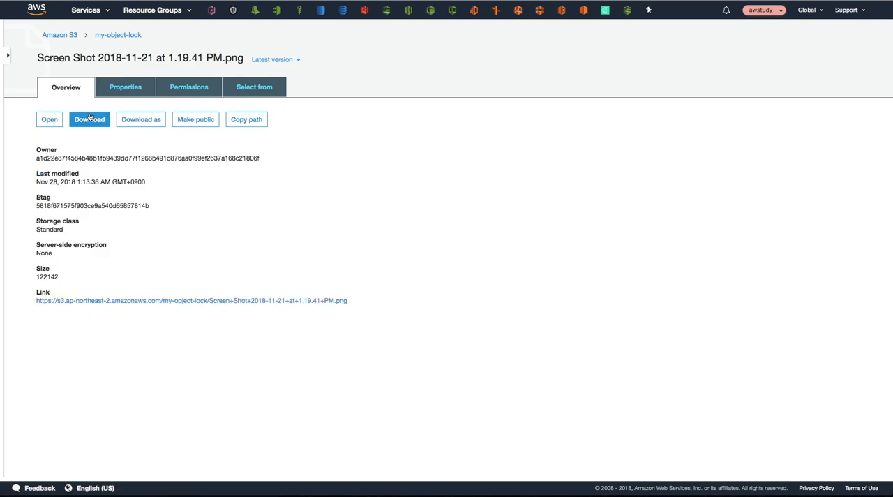
pyautogui.click(114, 36)
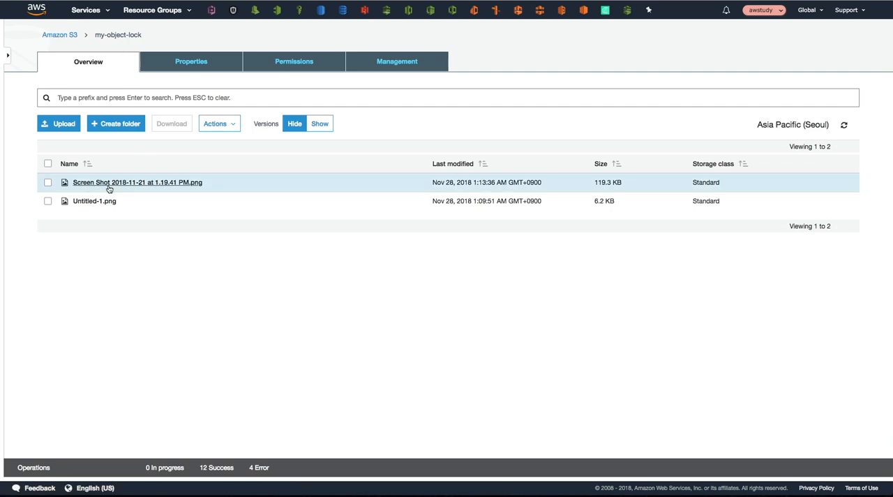
# Step: Delete Screen Shot 2018-11-21 at 1.19.41 PM.png from the my-object-lock bucket while its versions are hidden
pyautogui.click(47, 183)
pyautogui.click(217, 126)
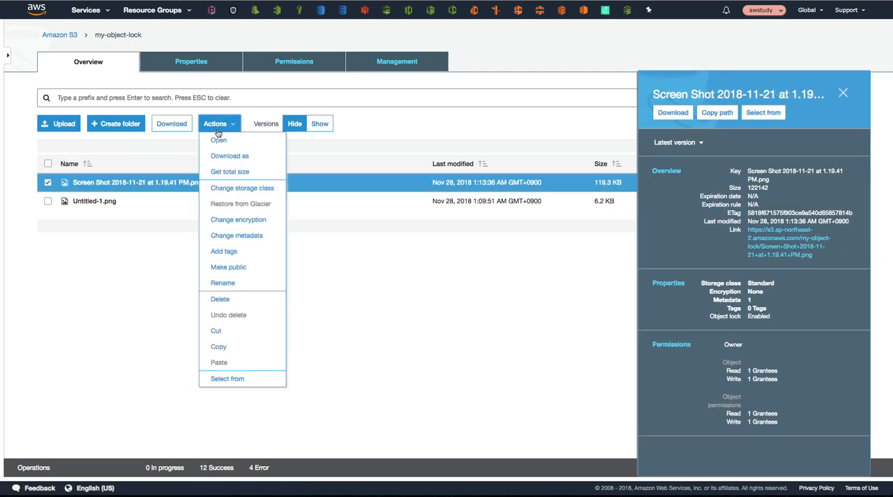
pyautogui.click(235, 299)
pyautogui.click(582, 330)
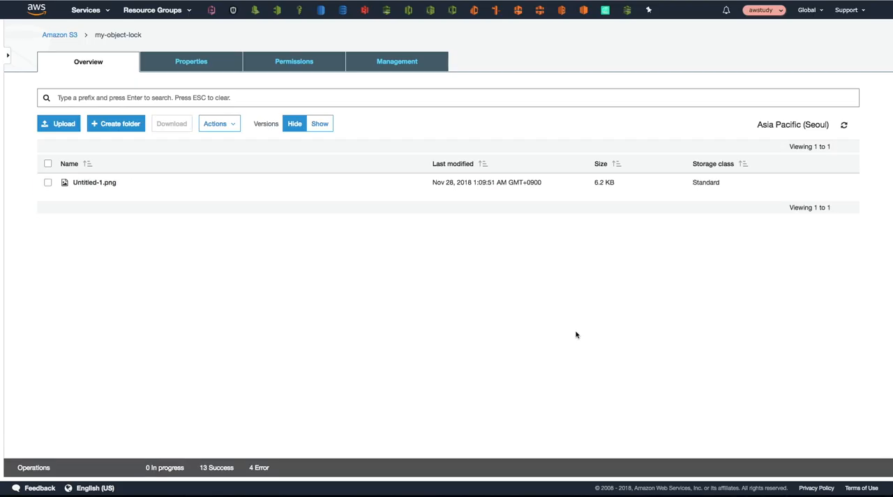
# Step: With object versions shown, try to permanently delete the screenshot's delete marker and its 1:13:36 AM version, and hide the versions again
pyautogui.click(317, 125)
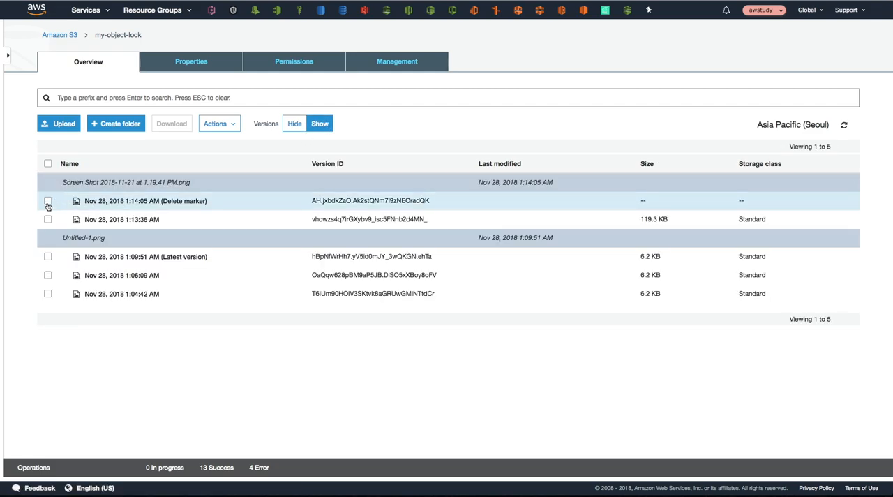
pyautogui.click(47, 201)
pyautogui.click(231, 126)
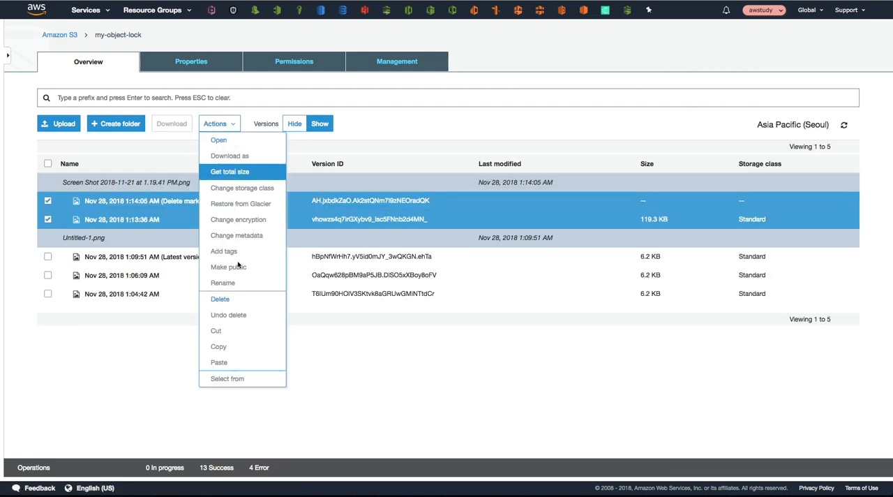
pyautogui.click(239, 298)
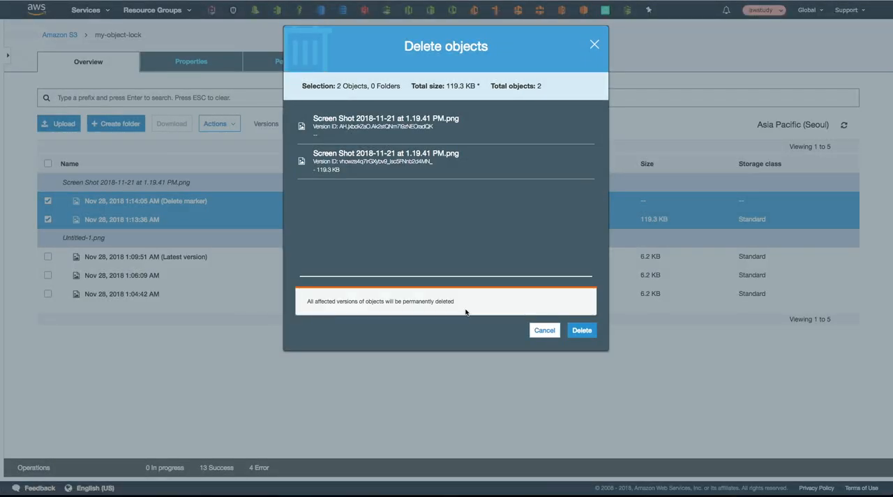
pyautogui.click(582, 330)
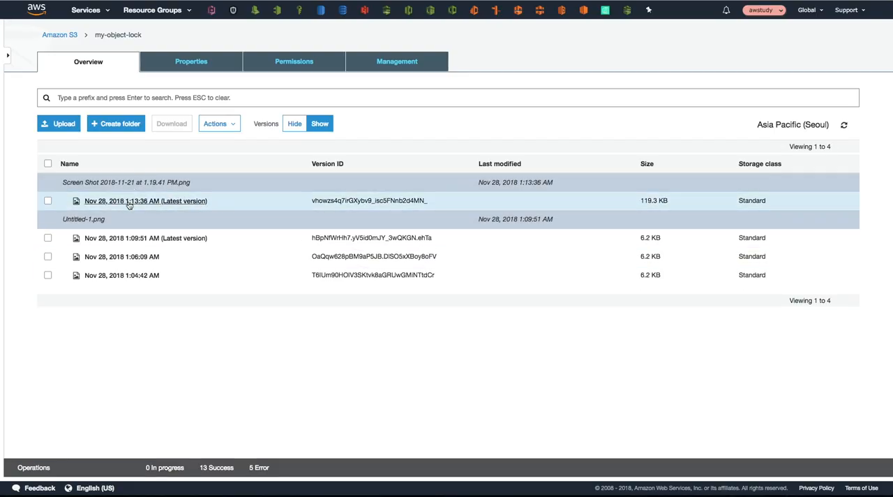
pyautogui.click(298, 125)
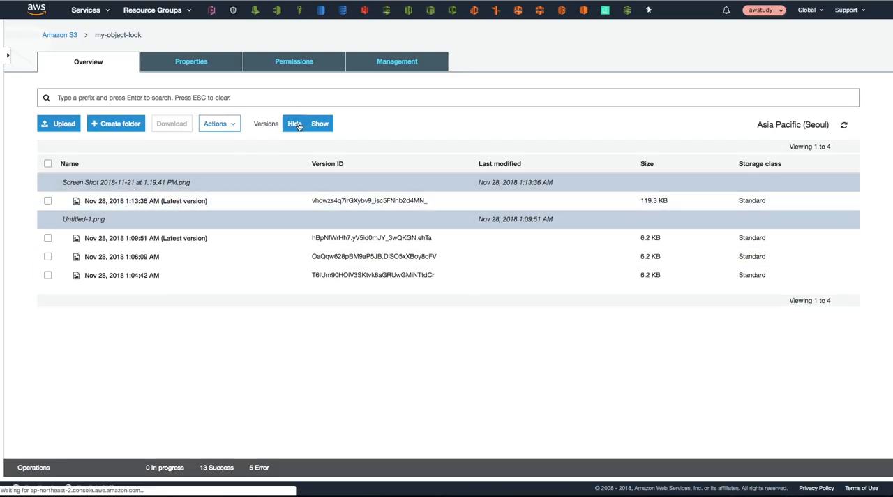